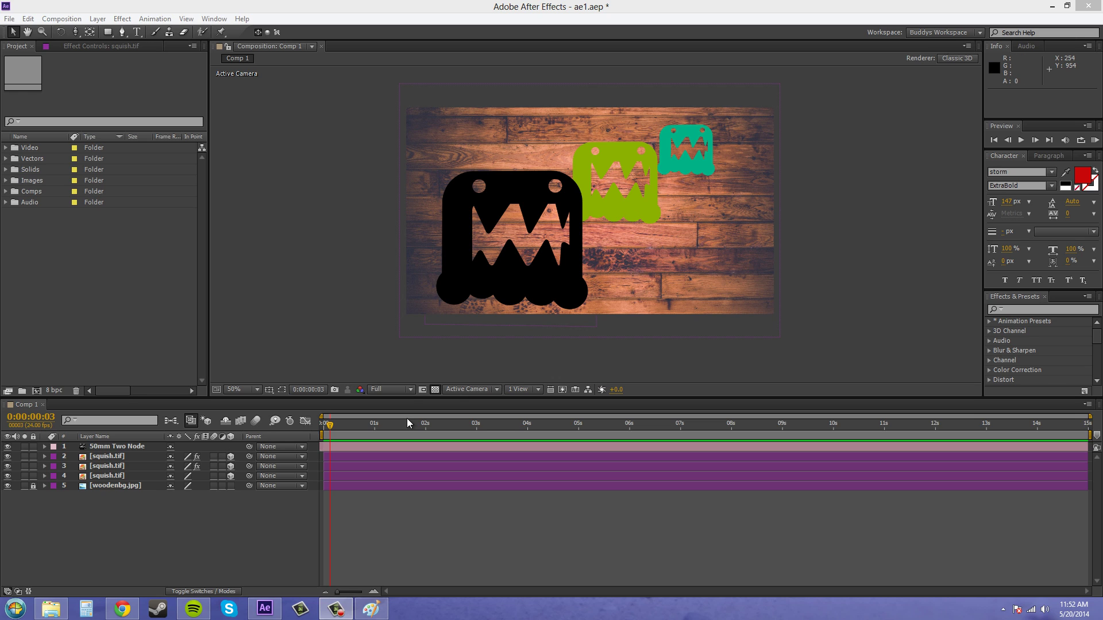
- Set the composition's 3D view to Top
left_click(395, 390)
left_click(395, 392)
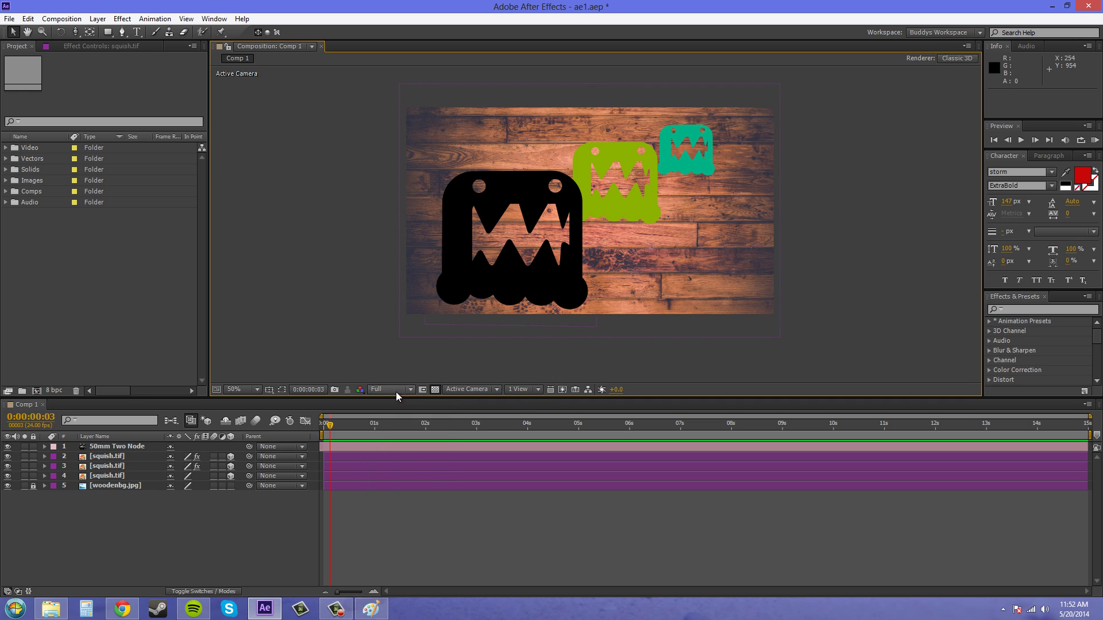
left_click(447, 389)
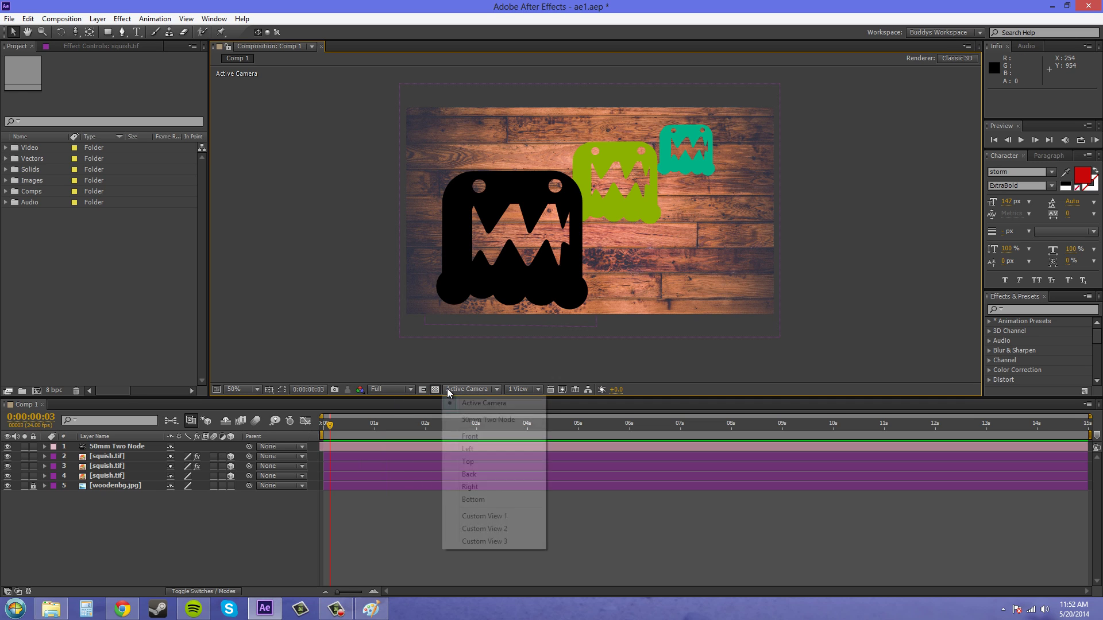
left_click(474, 462)
scroll(550, 254, "down", 6)
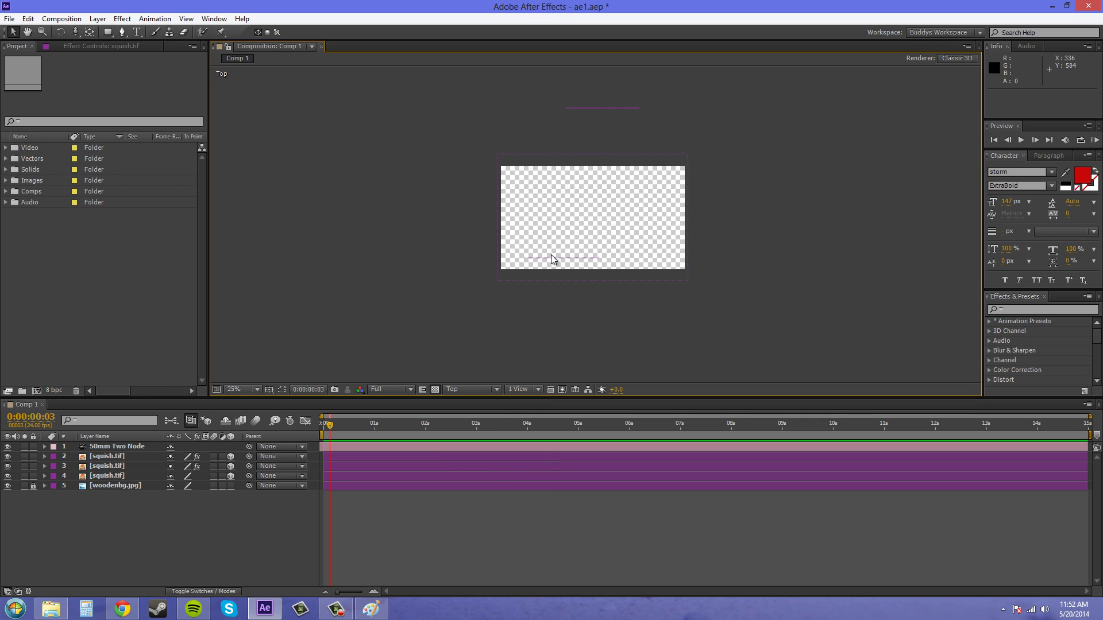
scroll(598, 218, "up", 2)
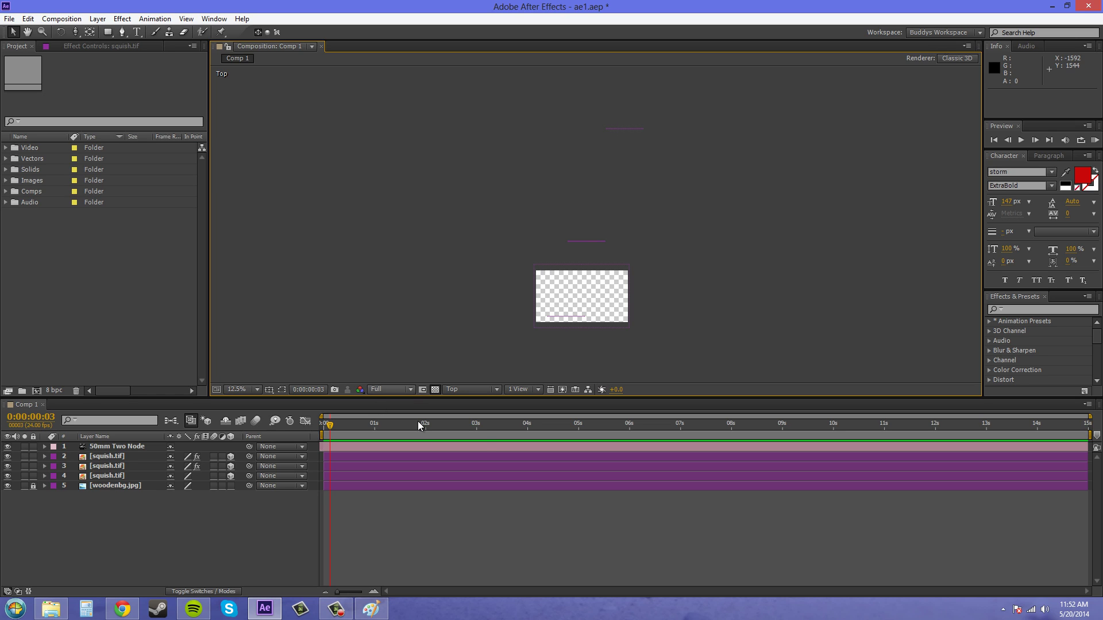
- Switch the viewer to the 2 Views - Horizontal layout and recentre the Left view
left_click(459, 389)
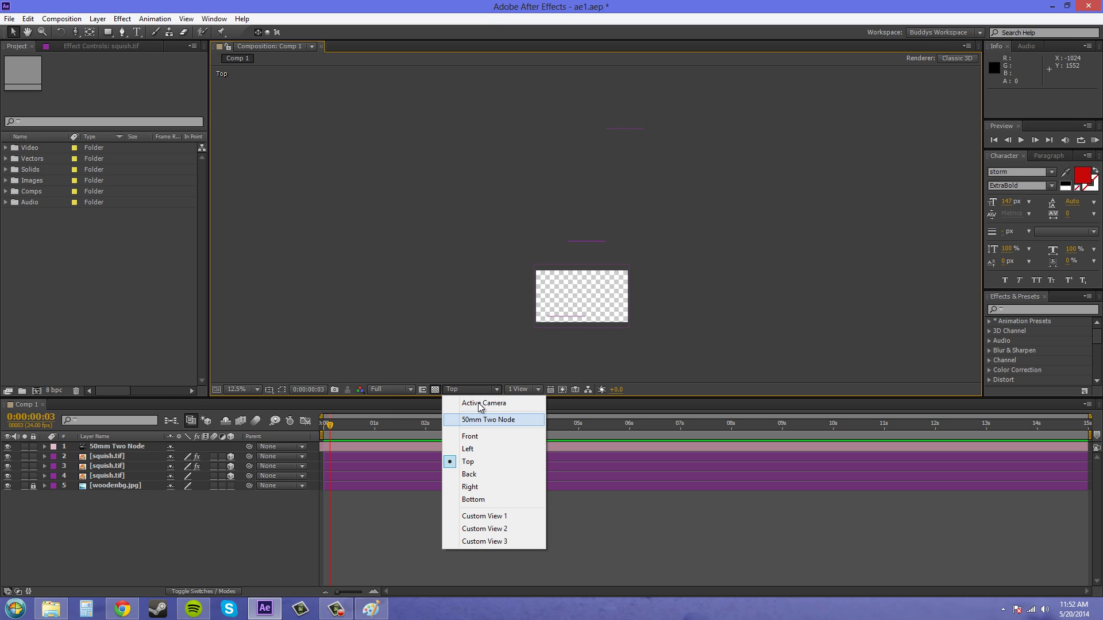
left_click(514, 390)
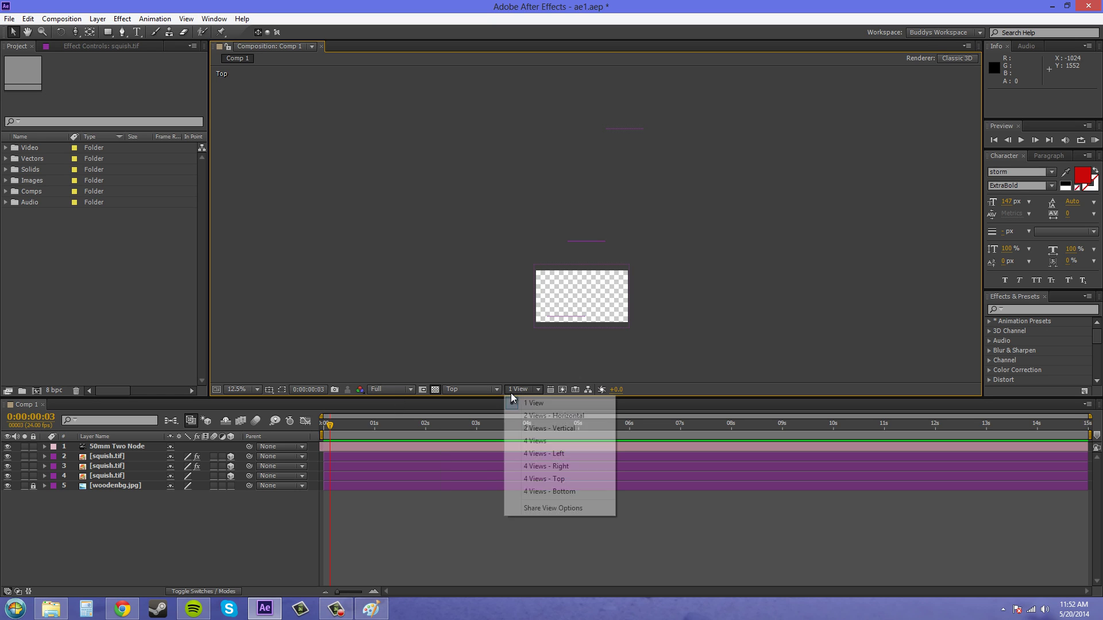
left_click(530, 430)
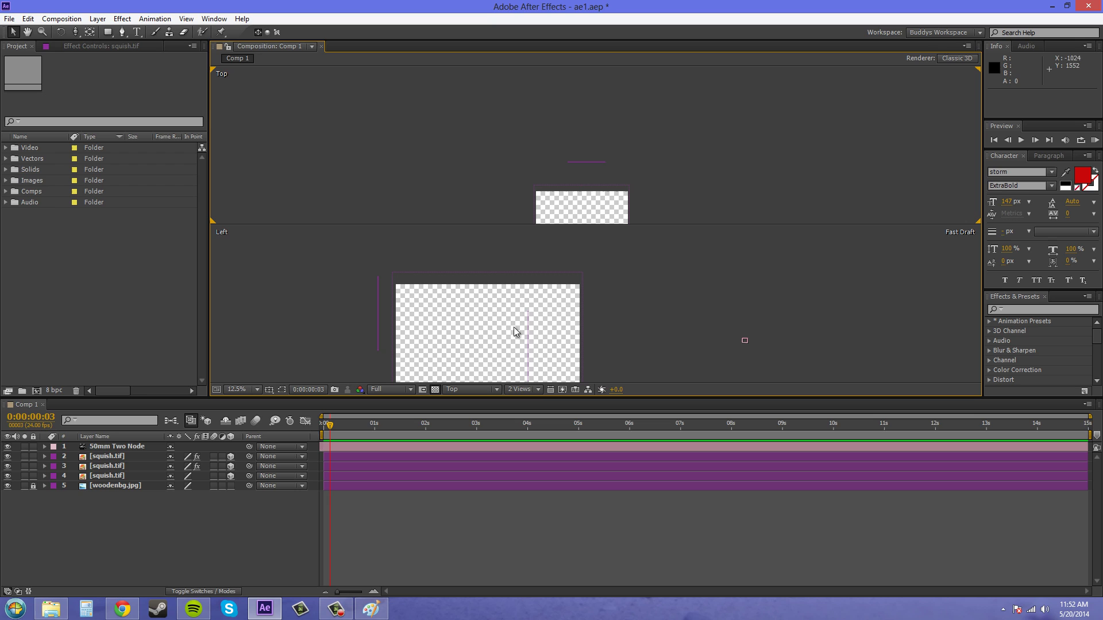
left_click(533, 394)
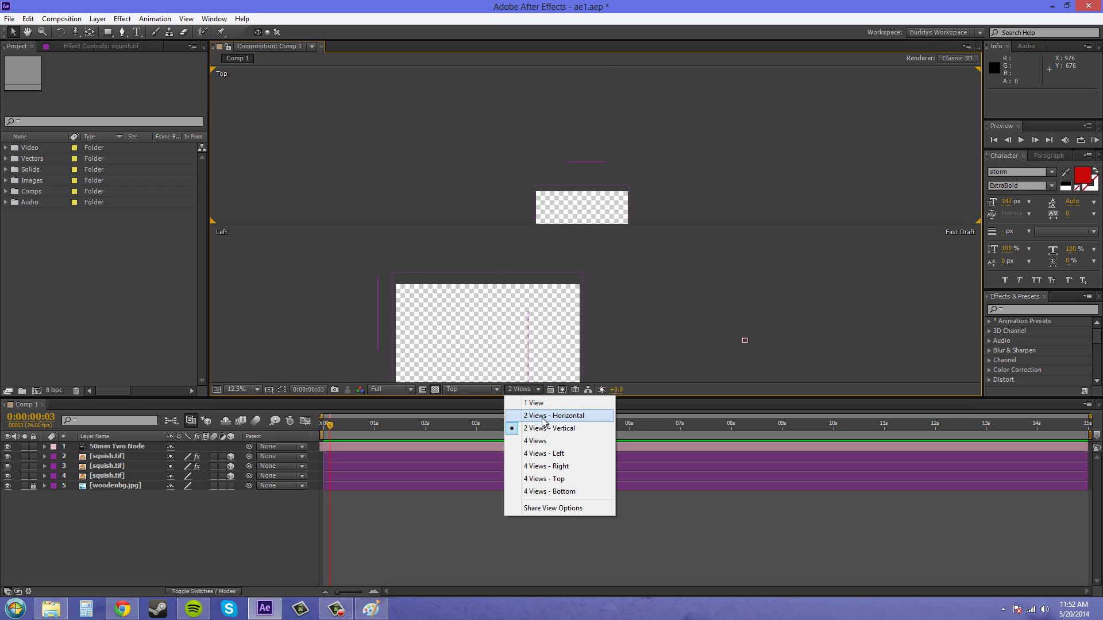
left_click(542, 418)
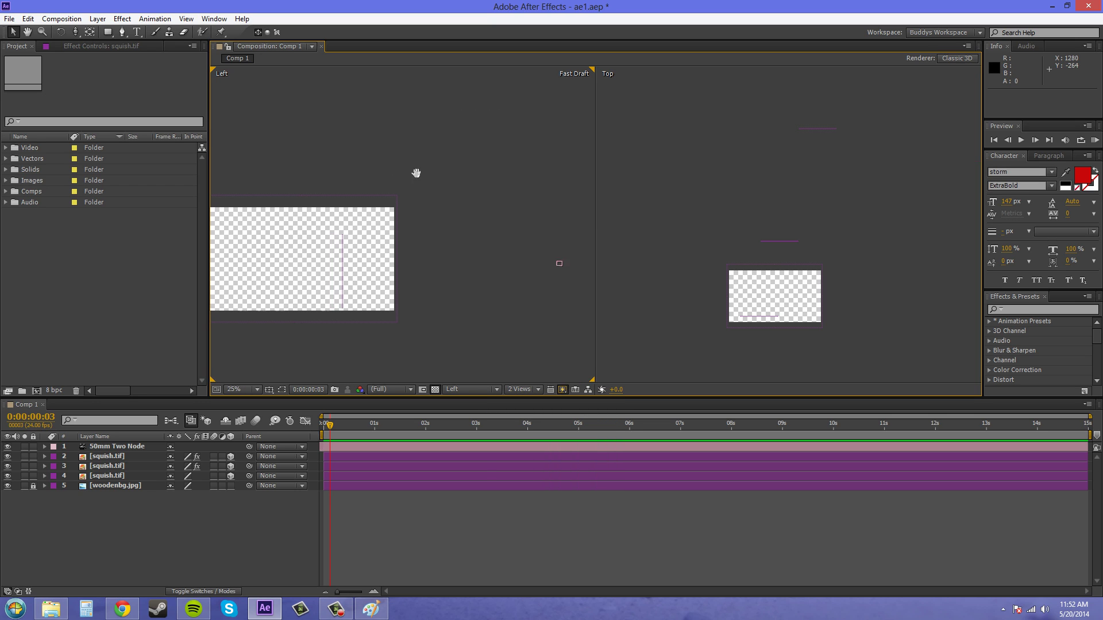
left_click_drag(416, 173, 583, 123)
- Show the 50mm Two Node camera view in the right pane, centred on the scene
left_click(523, 391)
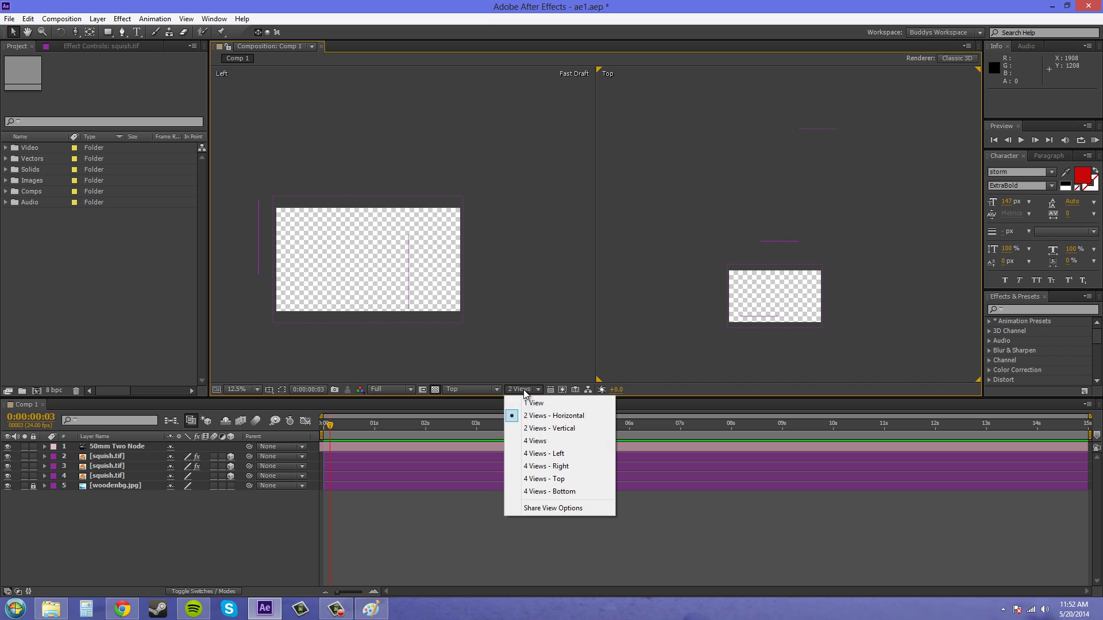
left_click(467, 390)
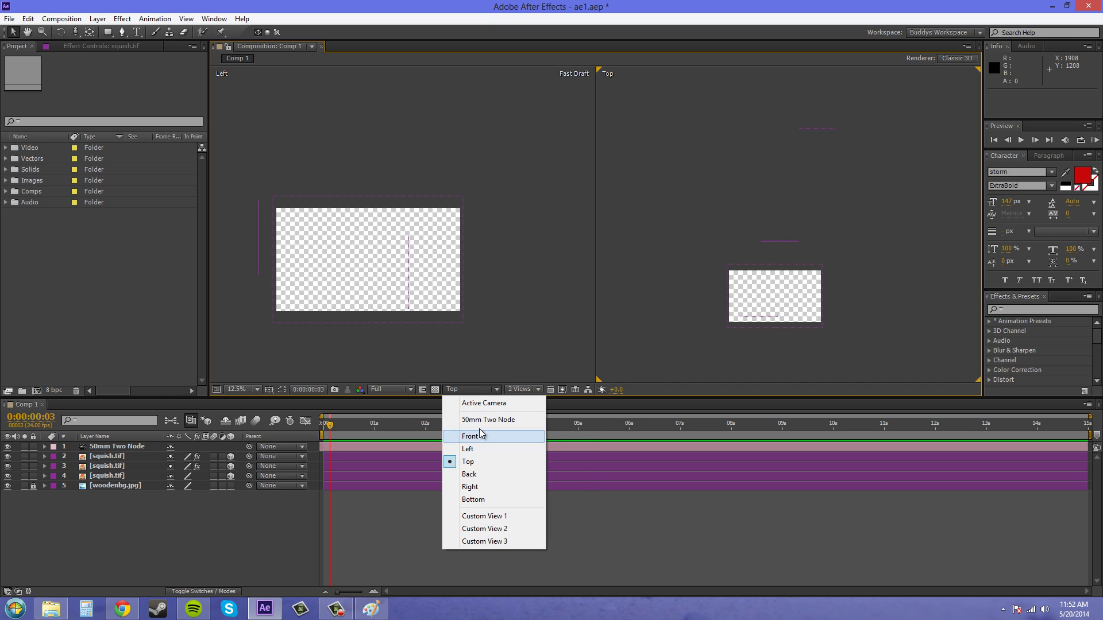
left_click(481, 420)
left_click_drag(758, 302, 791, 180)
scroll(791, 180, "up", 2)
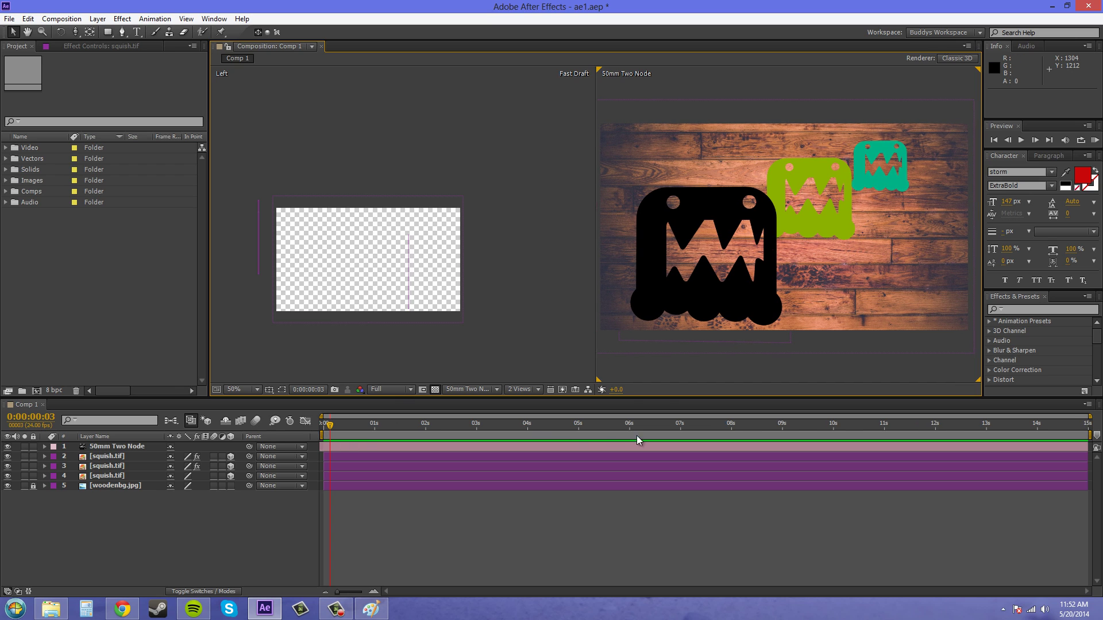
- Select the 50mm Two Node layer and duplicate it with Ctrl+D to make 50mm Two Node 2
left_click(109, 446)
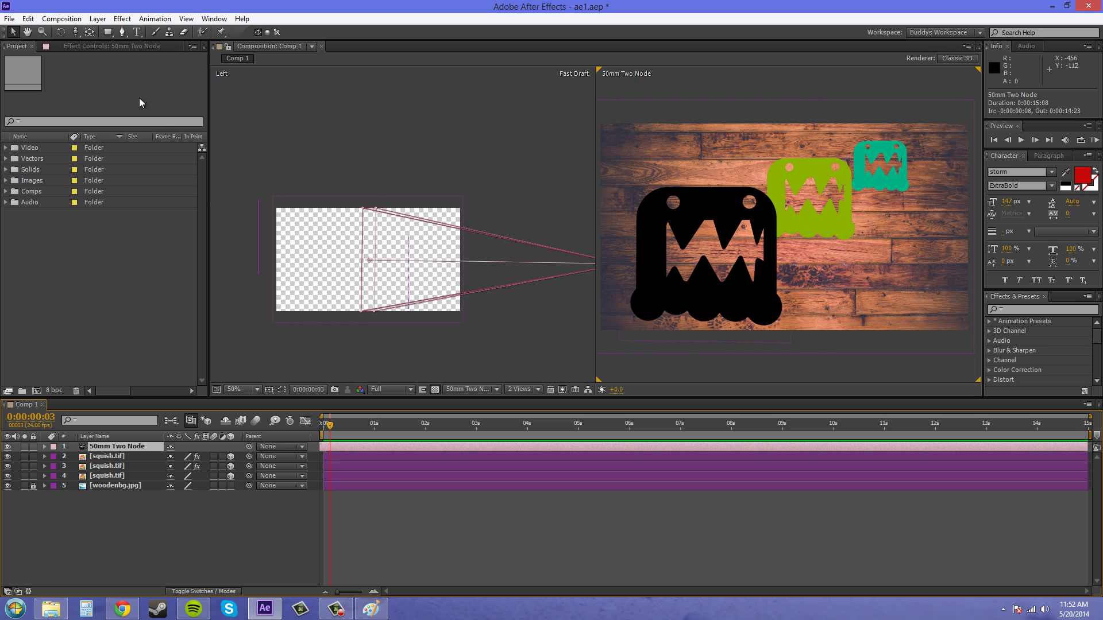
left_click(108, 519)
left_click(126, 449)
key("ctrl+d")
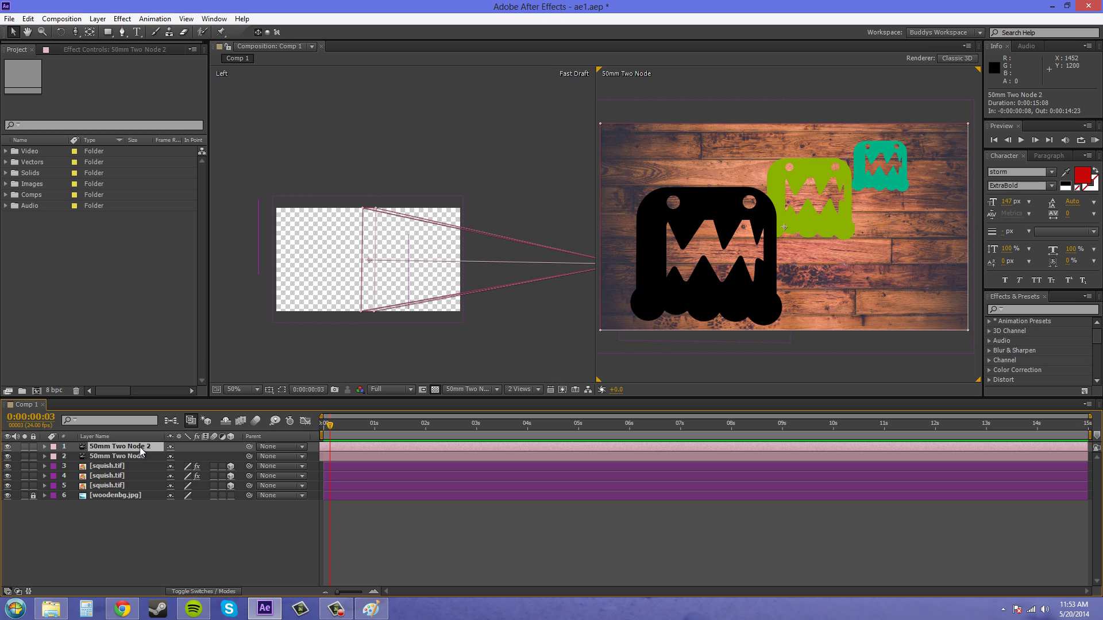
- Show the Top view in the left pane, panned to frame the cameras
left_click(76, 32)
scroll(506, 284, "down", 3)
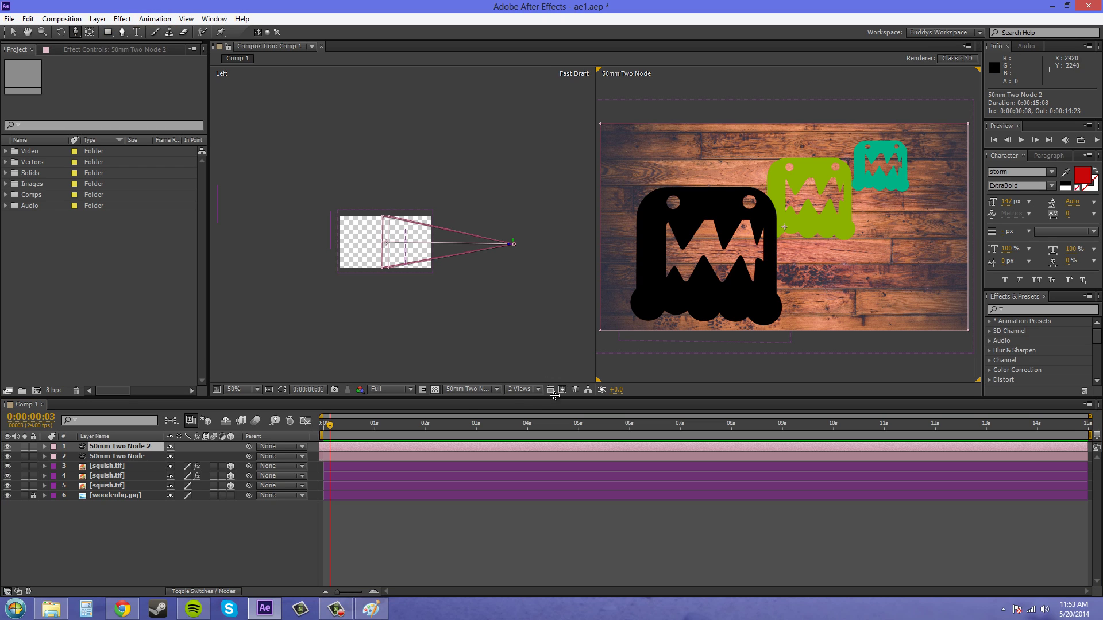
left_click(250, 93)
left_click(482, 390)
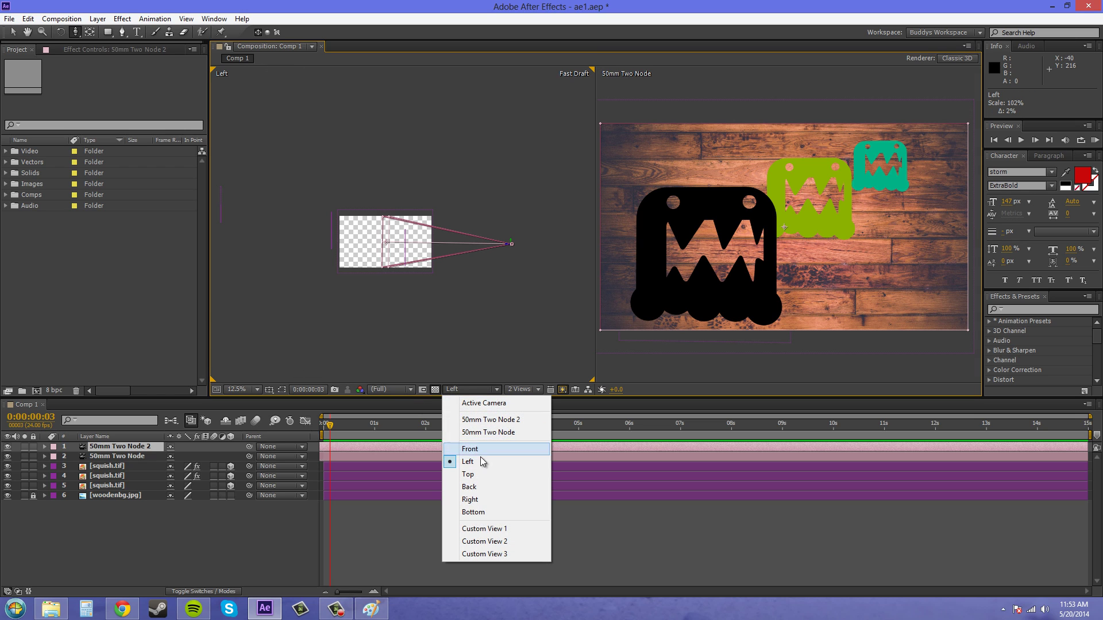
left_click(482, 474)
left_click_drag(438, 301, 478, 283)
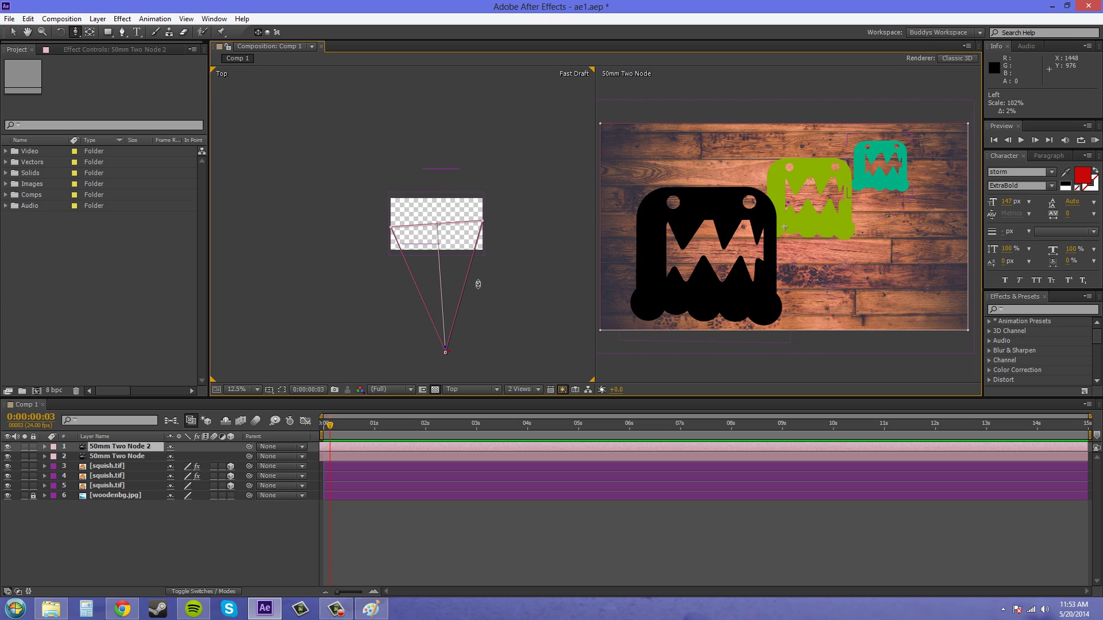
- Orbit the 50mm Two Node camera to position -139.3, 375.5, -1597.8
left_click(74, 32)
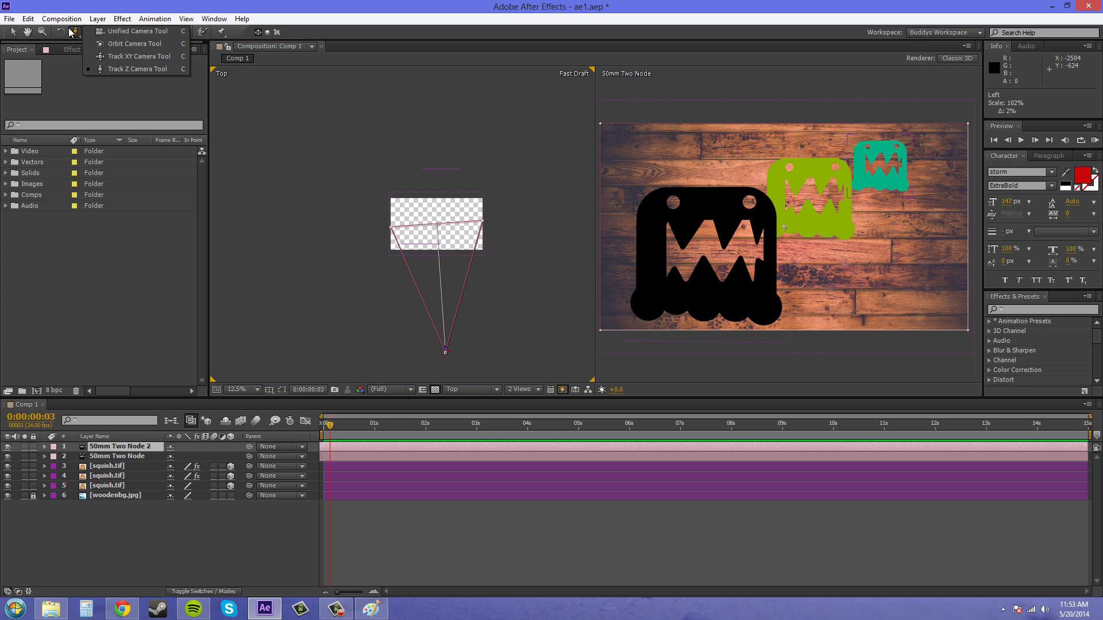
left_click(126, 39)
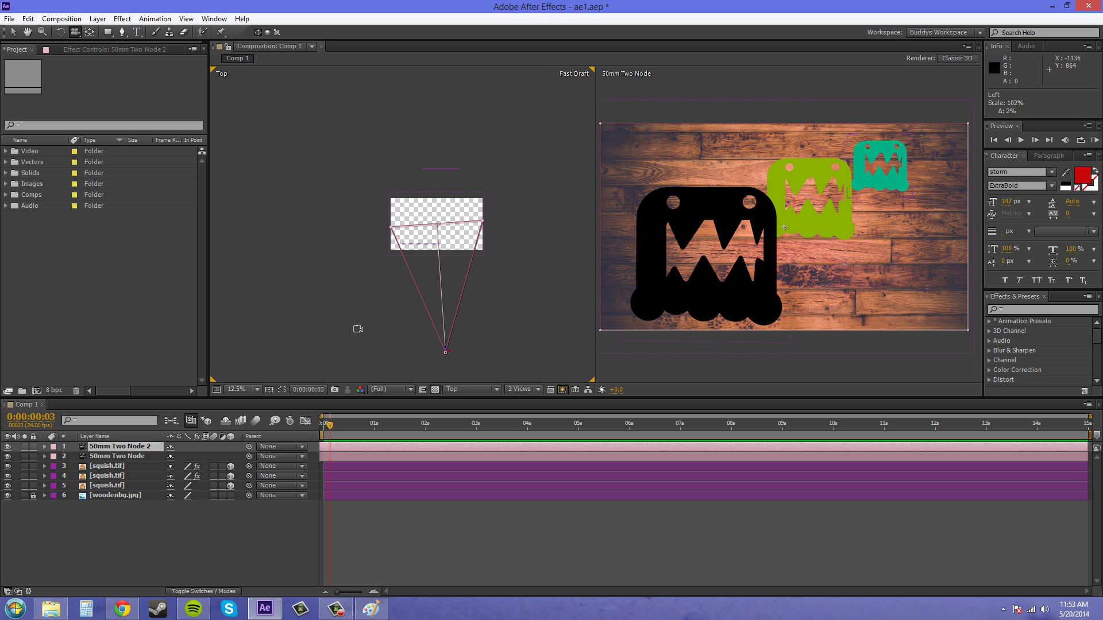
left_click(441, 350)
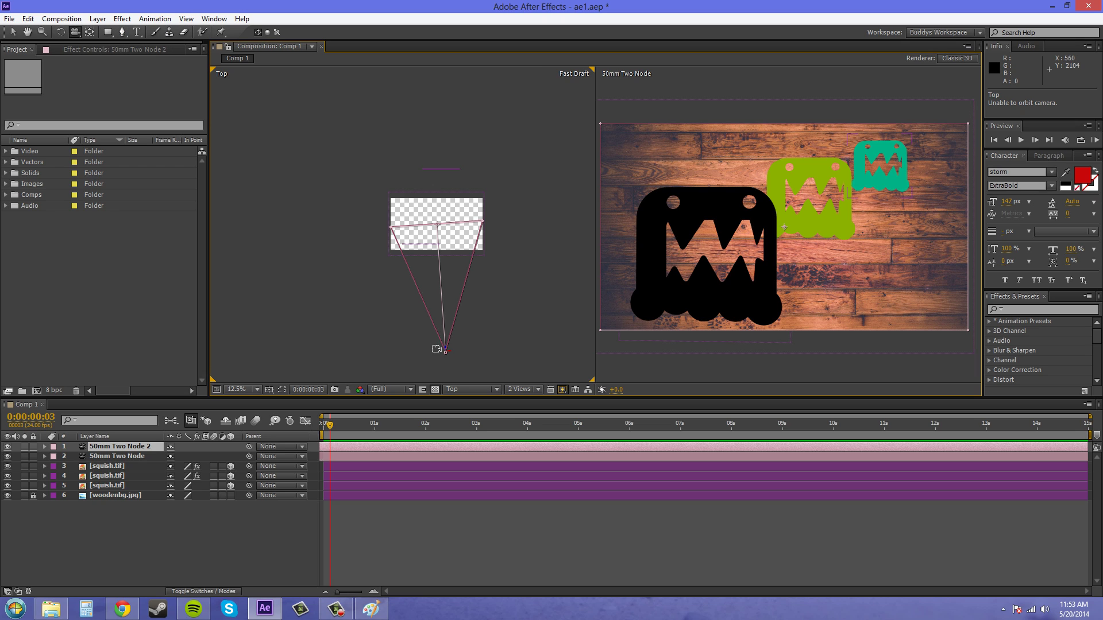
left_click_drag(830, 271, 868, 275)
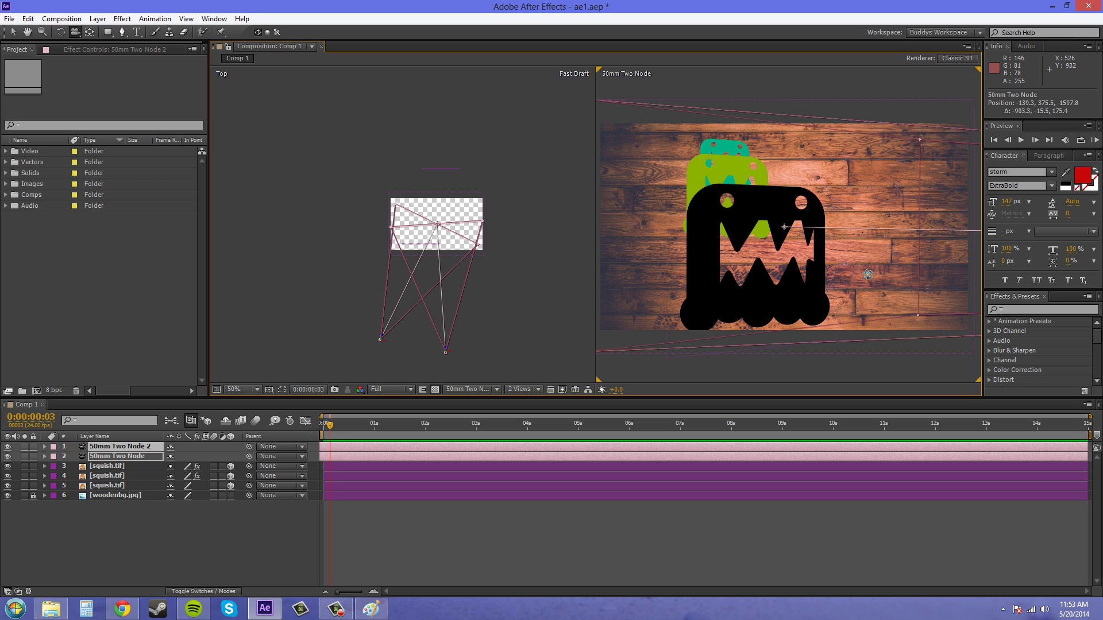
- Duplicate the camera to create 50mm Two Node 3 and orbit it to a new angle
left_click(179, 514)
key("ctrl+d")
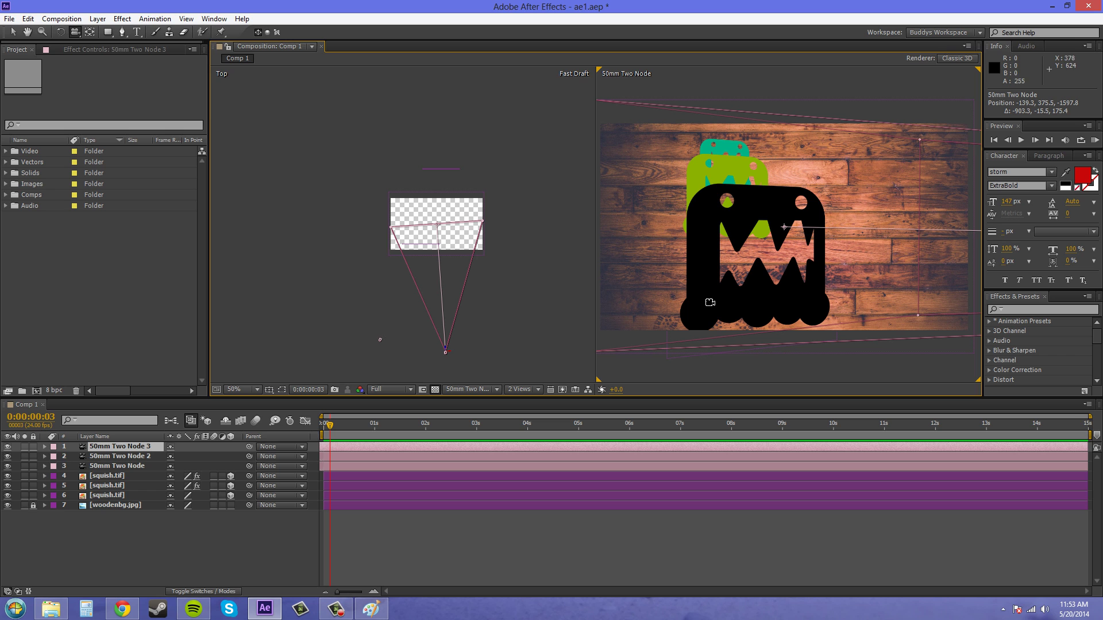
left_click(134, 448)
left_click_drag(686, 279, 642, 310)
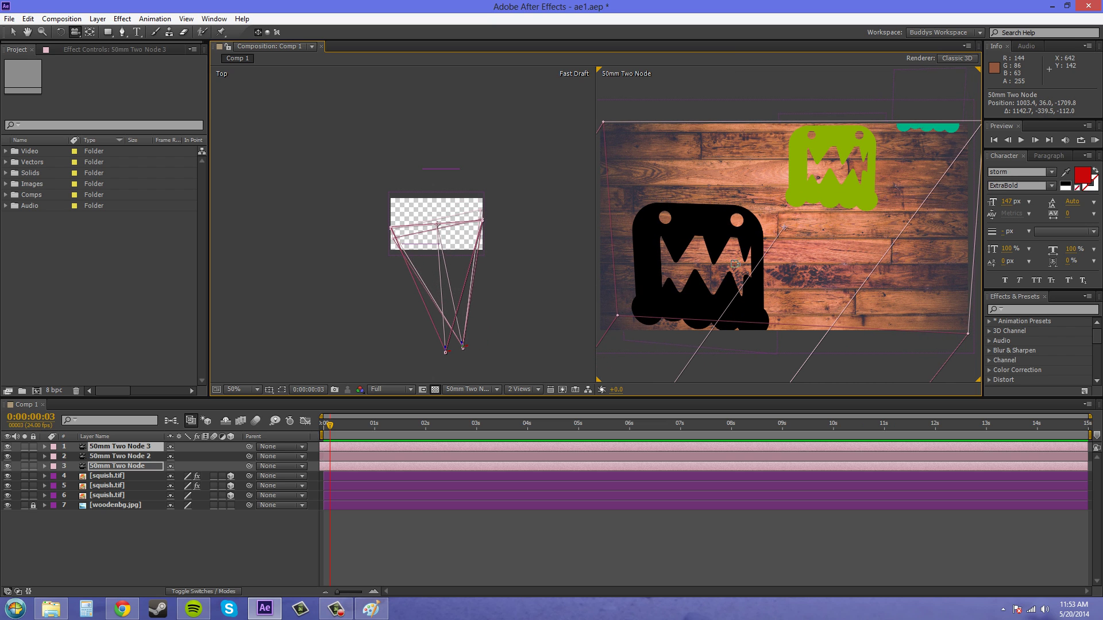
- Set 50mm Two Node 3's Position to 764.0, 391.0, -1773.2
key("ctrl+shift+a")
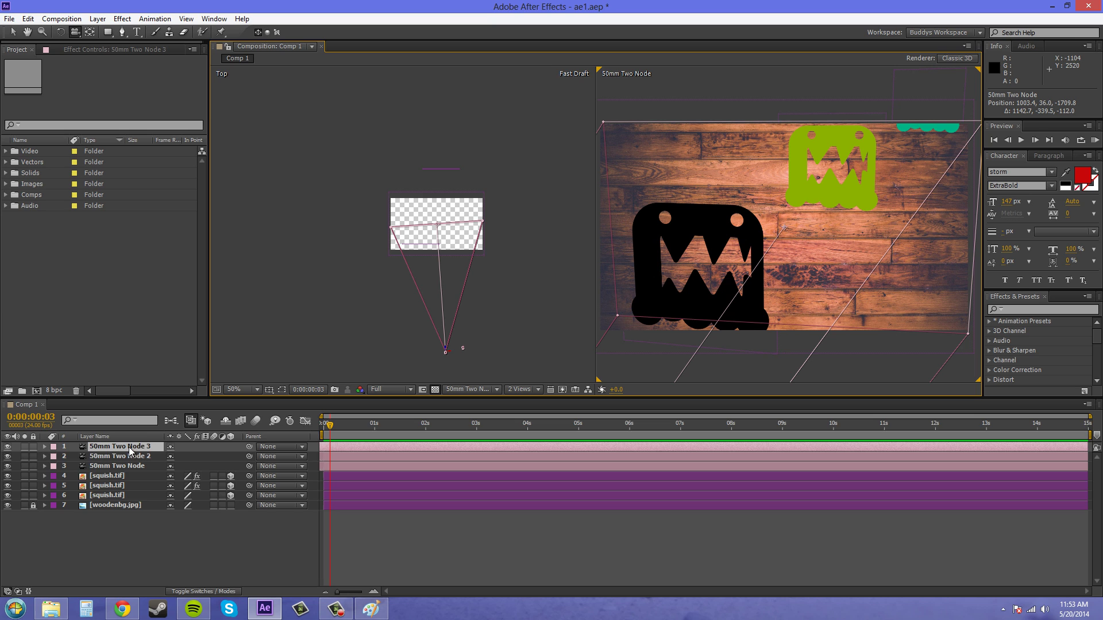
key("p")
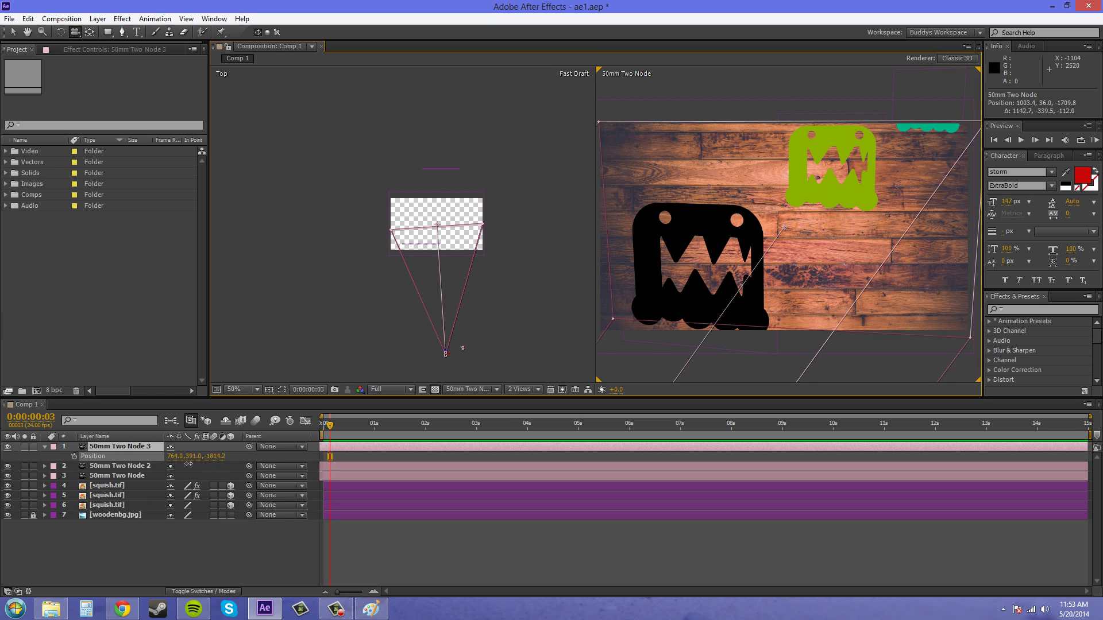
mouse_move(188, 464)
left_mouse_down()
mouse_move(245, 458)
mouse_move(174, 460)
left_mouse_up()
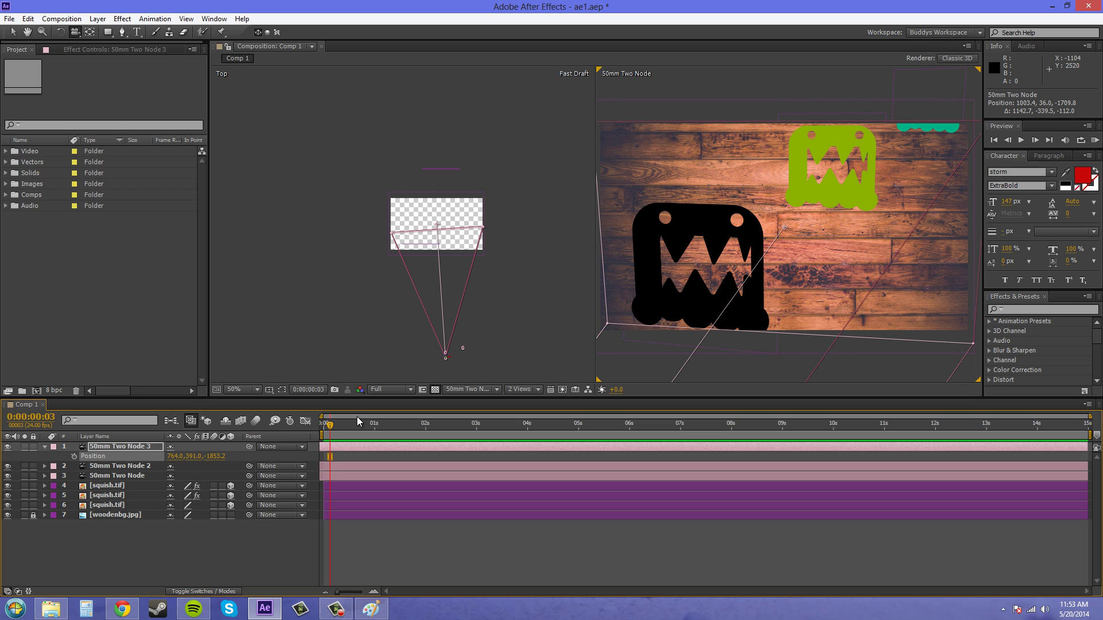
key("ctrl+z")
left_click(661, 86)
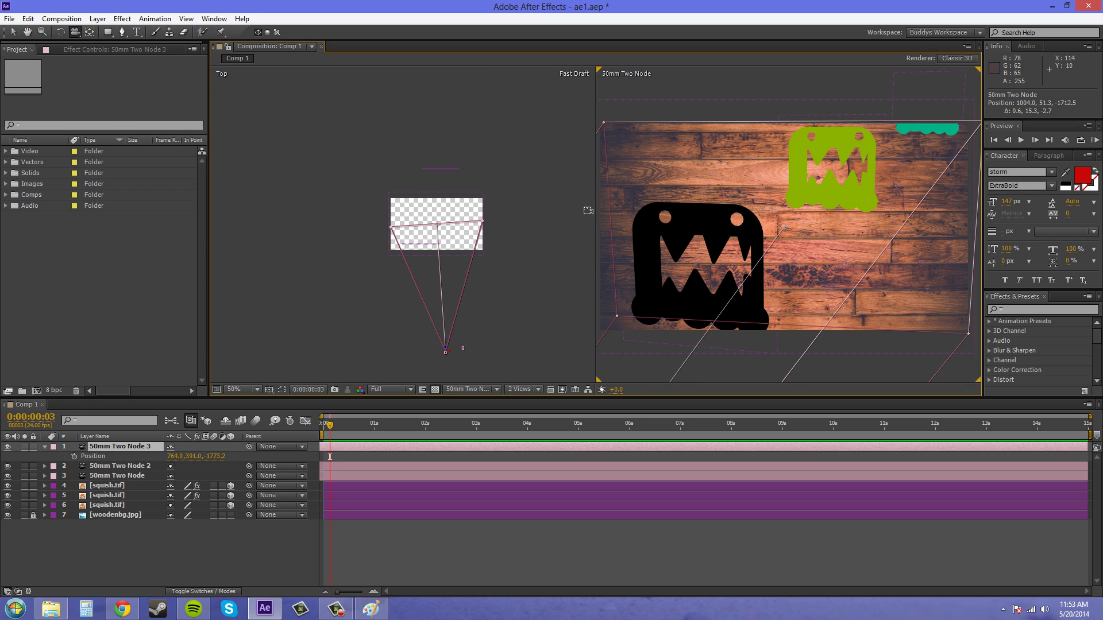
- Look through 50mm Two Node 3 in the right view and orbit it to a new angle
left_click(471, 389)
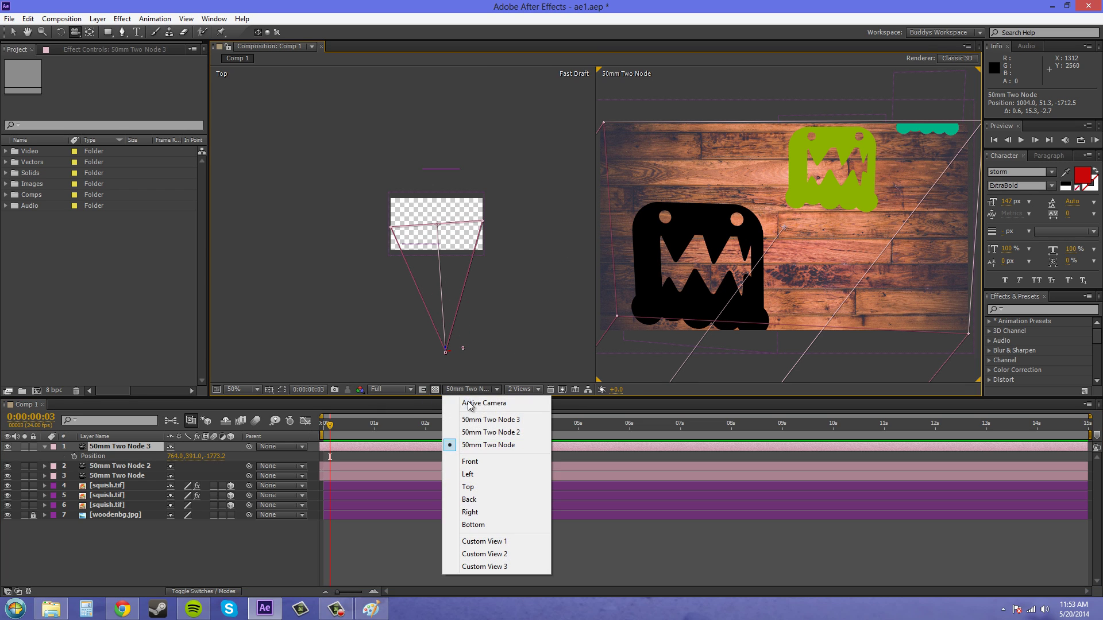
left_click(477, 415)
left_click_drag(744, 221, 763, 240)
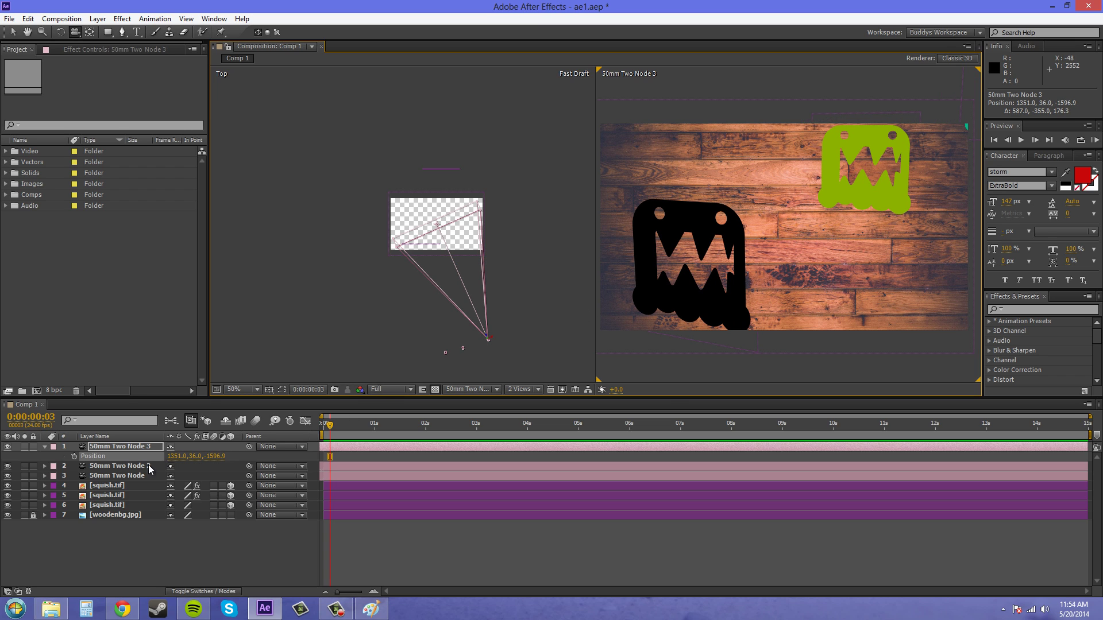
- Select the original 50mm Two Node camera, try a new viewpoint in Top view, then undo it
left_click(122, 467)
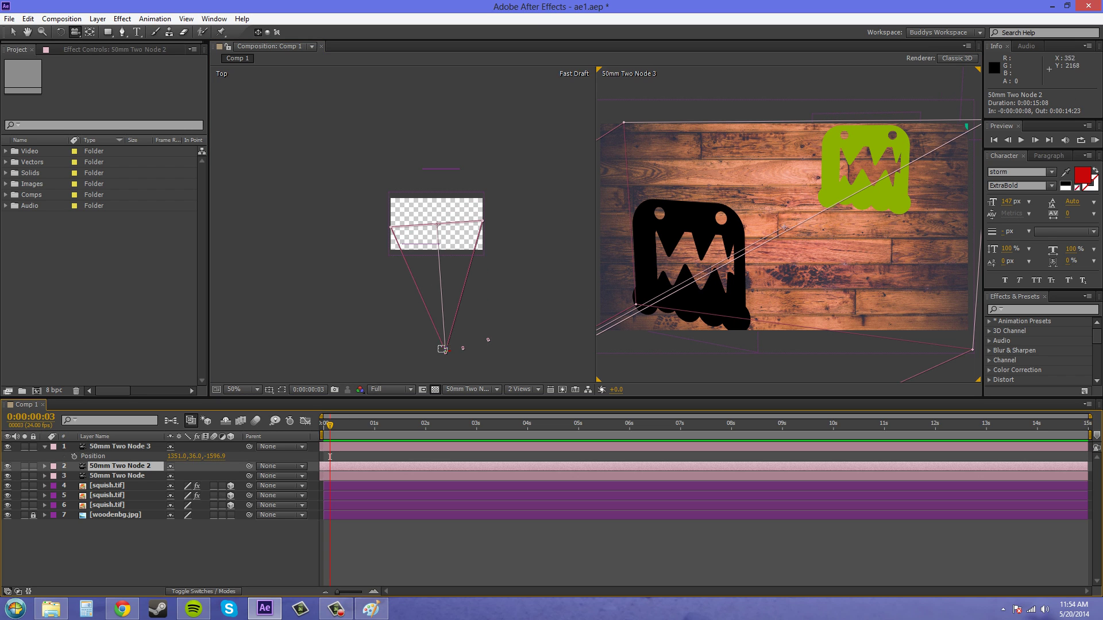
left_click(134, 478)
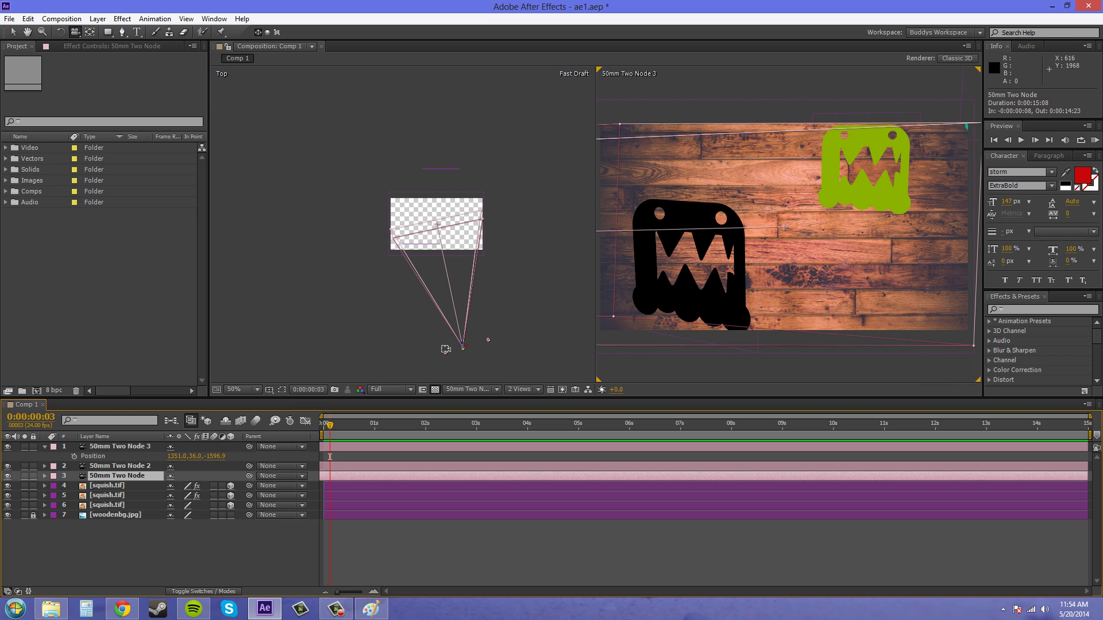
left_click(462, 348)
left_click_drag(680, 272, 798, 270)
left_click(800, 277)
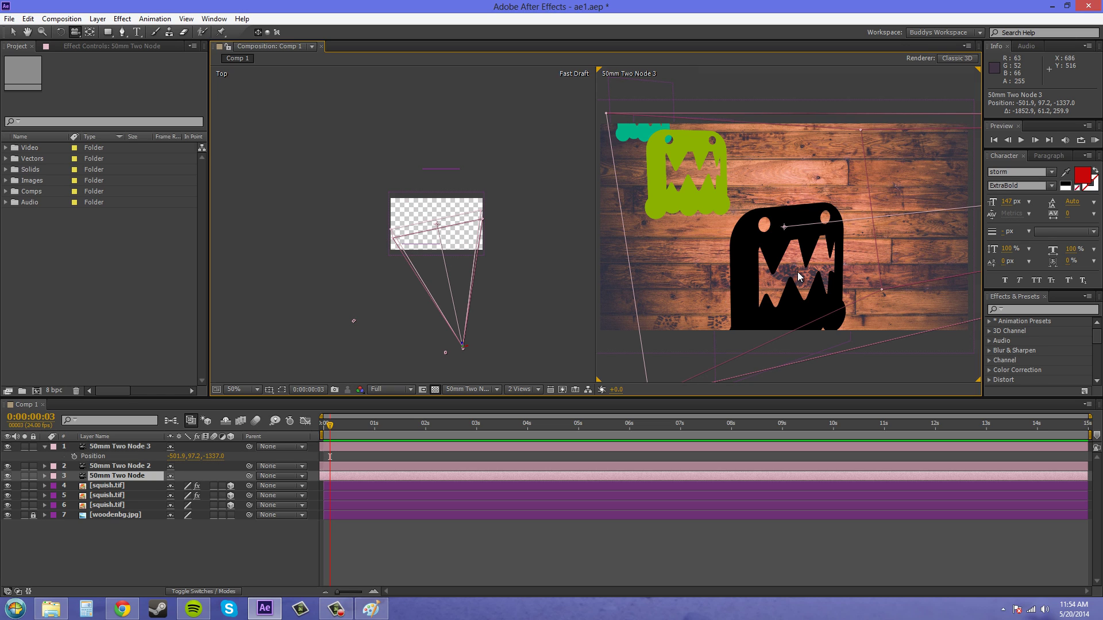
key("ctrl+z")
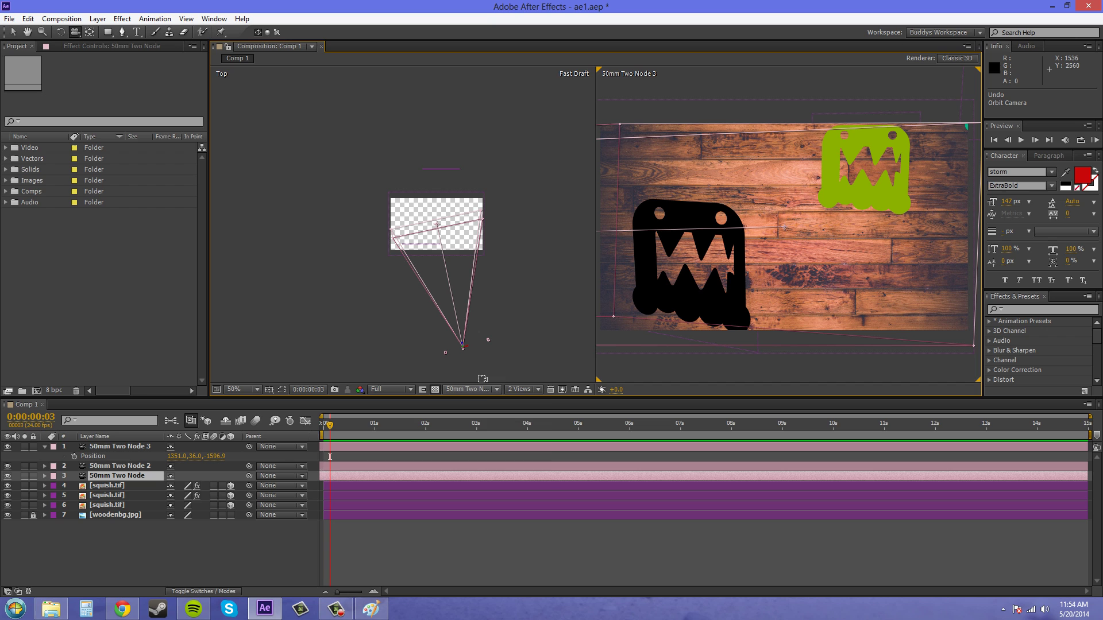
- Look through 50mm Two Node and orbit it so the black monster looms in front
left_click(482, 390)
left_click(484, 448)
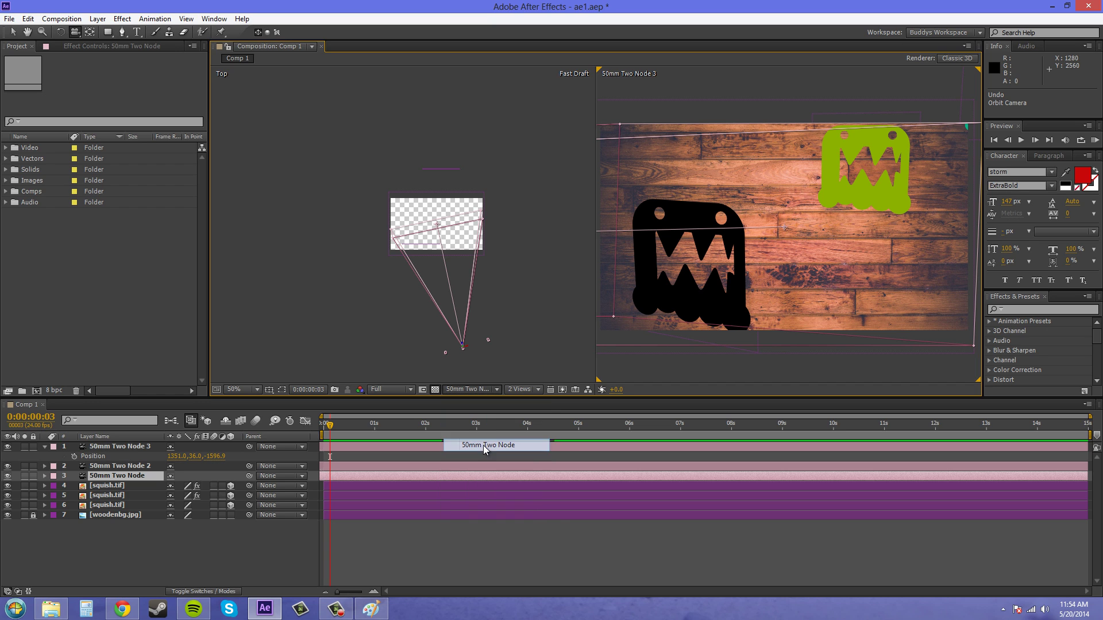
left_click_drag(715, 211, 759, 198)
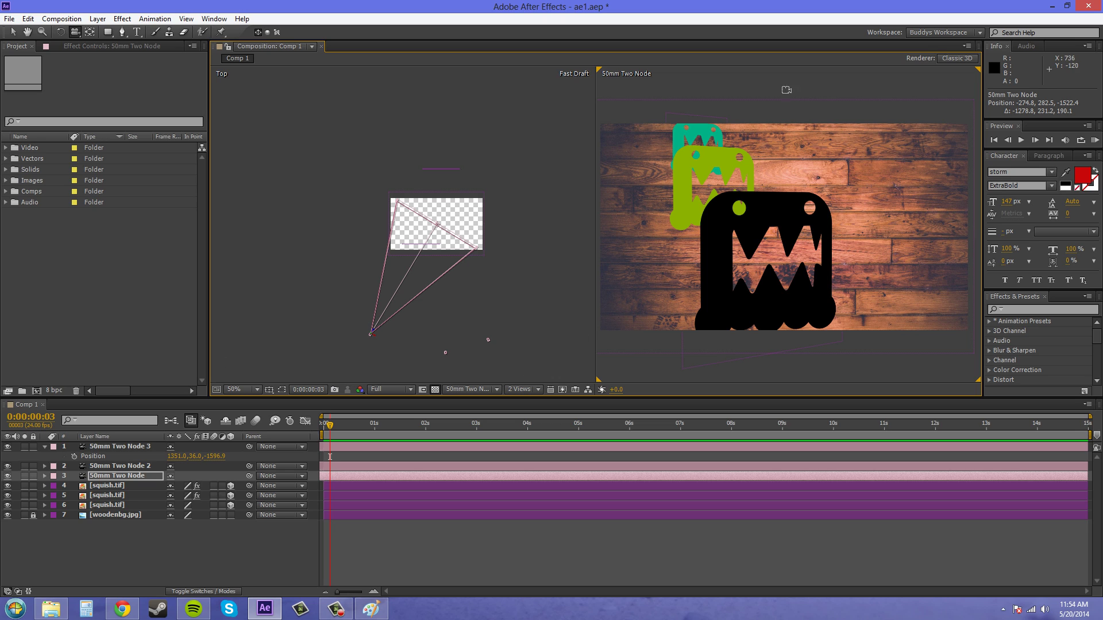
- Look through 50mm Two Node 2, then 50mm Two Node 3, and select the Node 3 layer
left_click(463, 390)
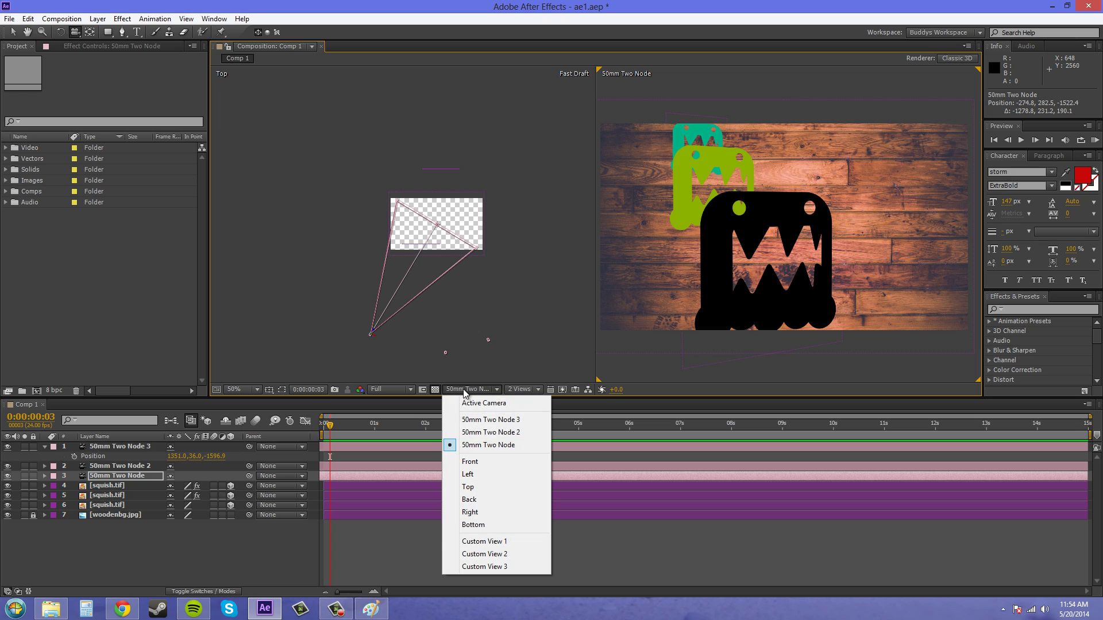
left_click(475, 446)
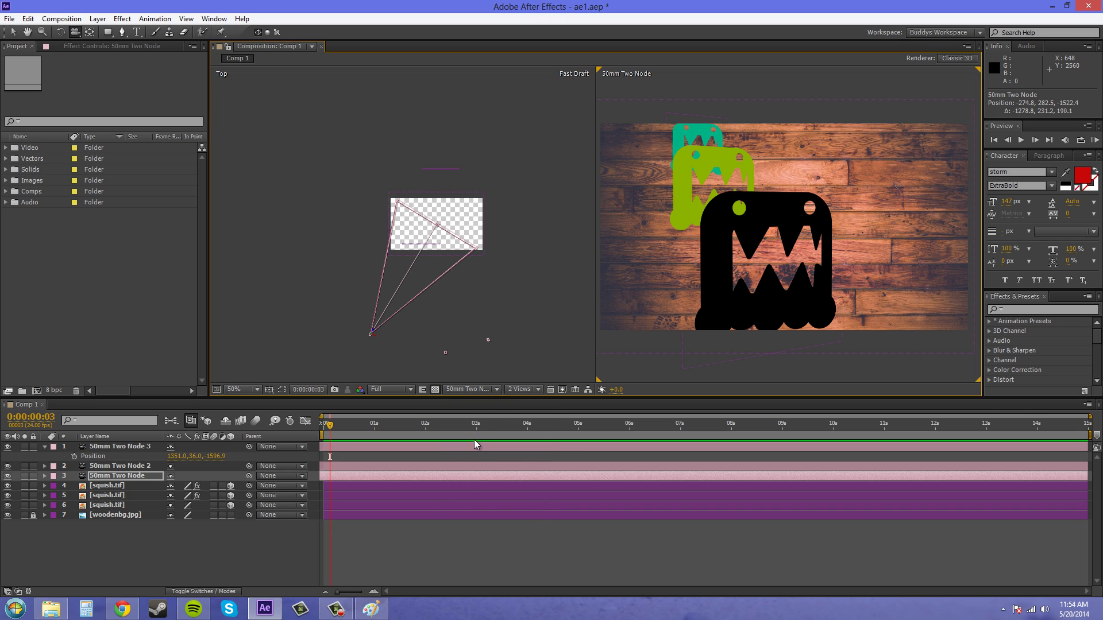
left_click(482, 391)
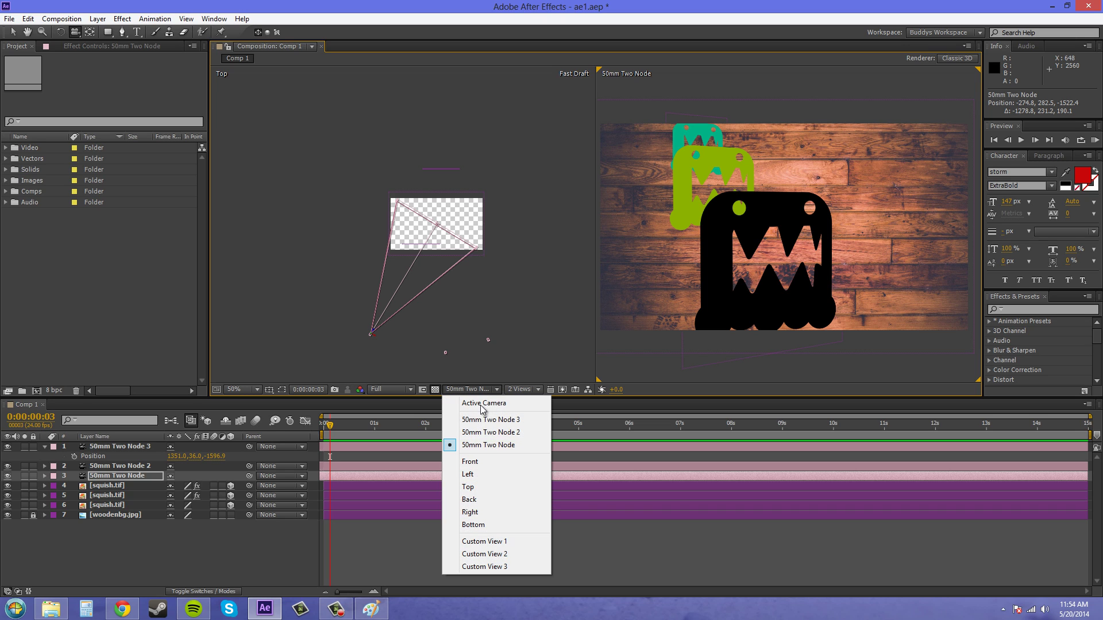
left_click(483, 433)
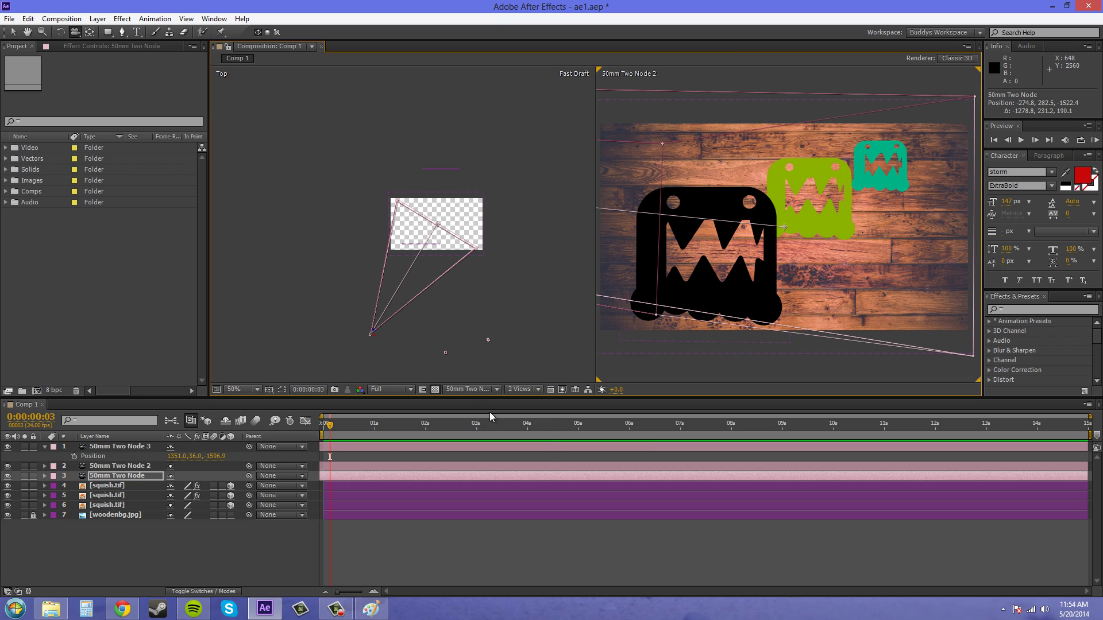
left_click(473, 394)
left_click(483, 420)
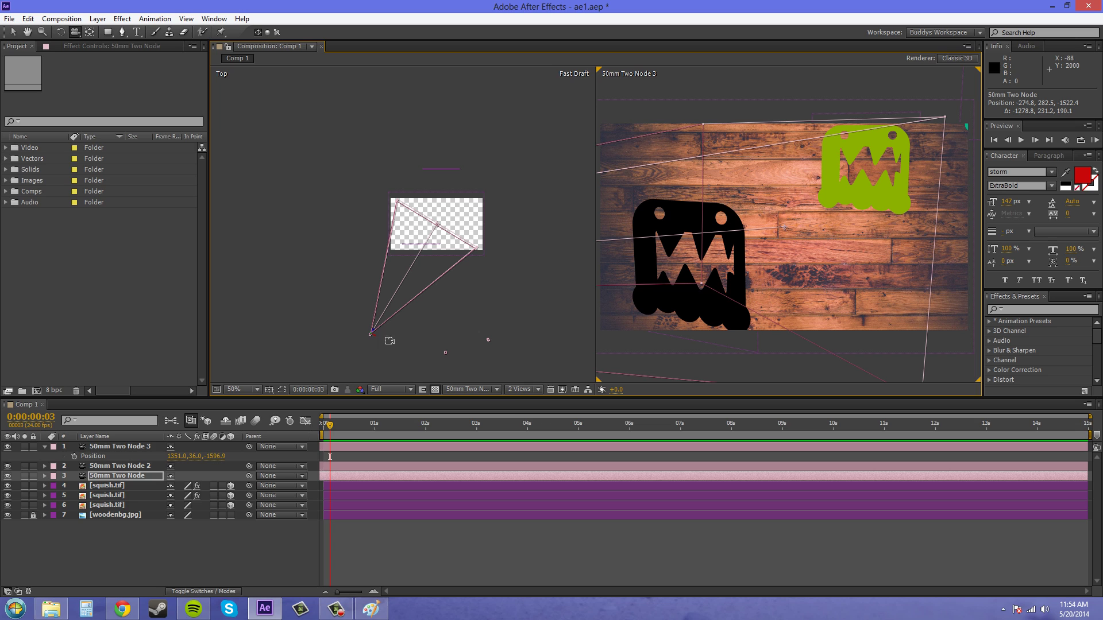
left_click(158, 448)
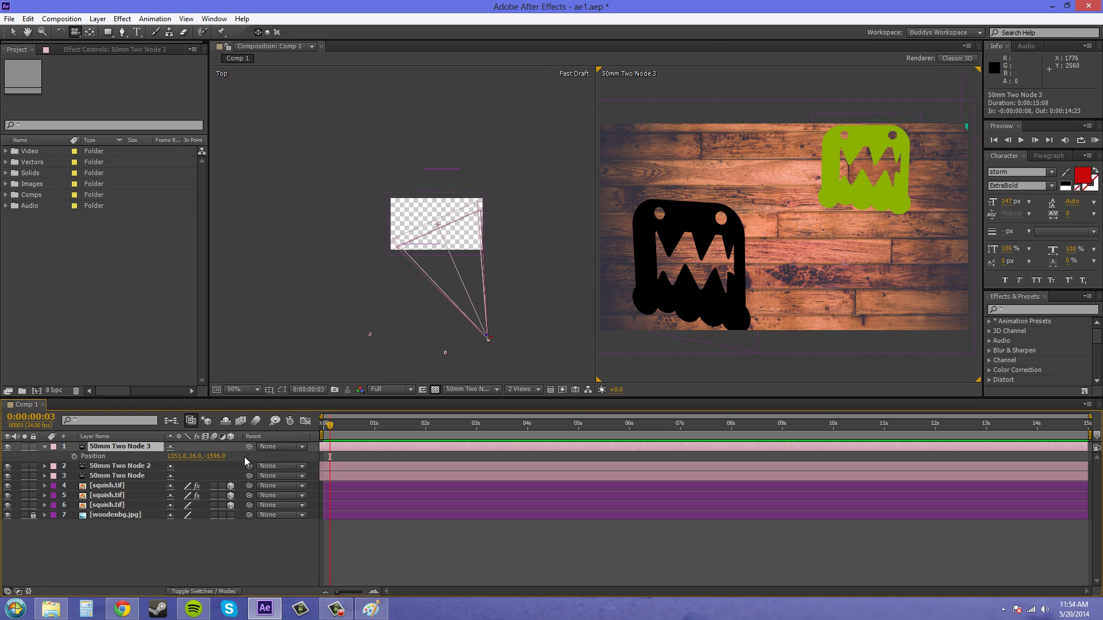
- Dolly 50mm Two Node 3 back to 2133.8, -320.7, -3355.1 and return the playhead to 0
key("p")
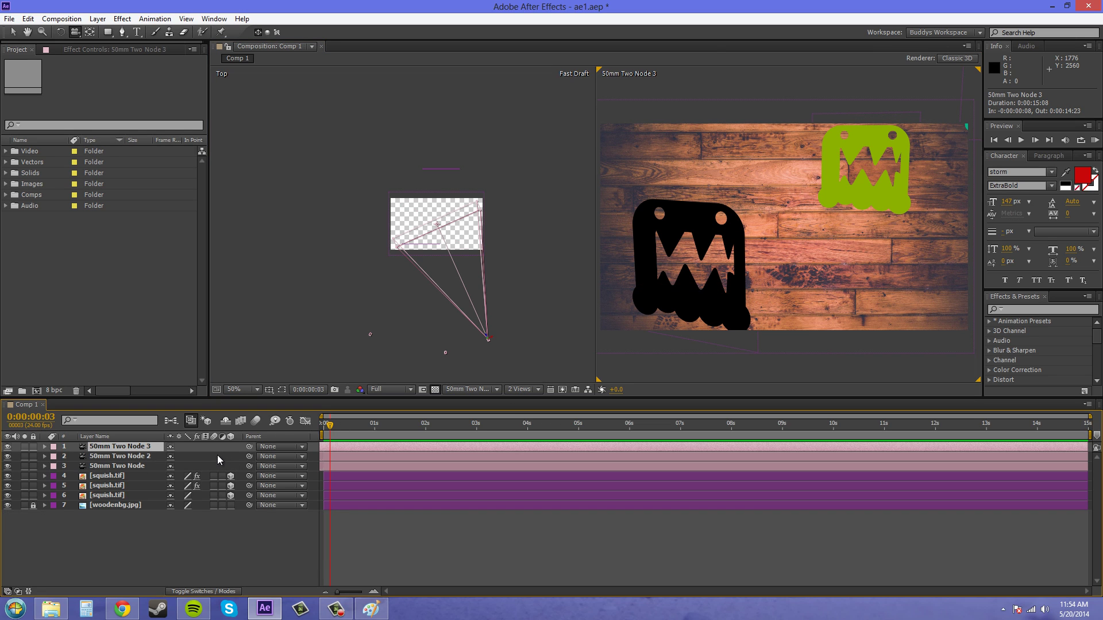
key("p")
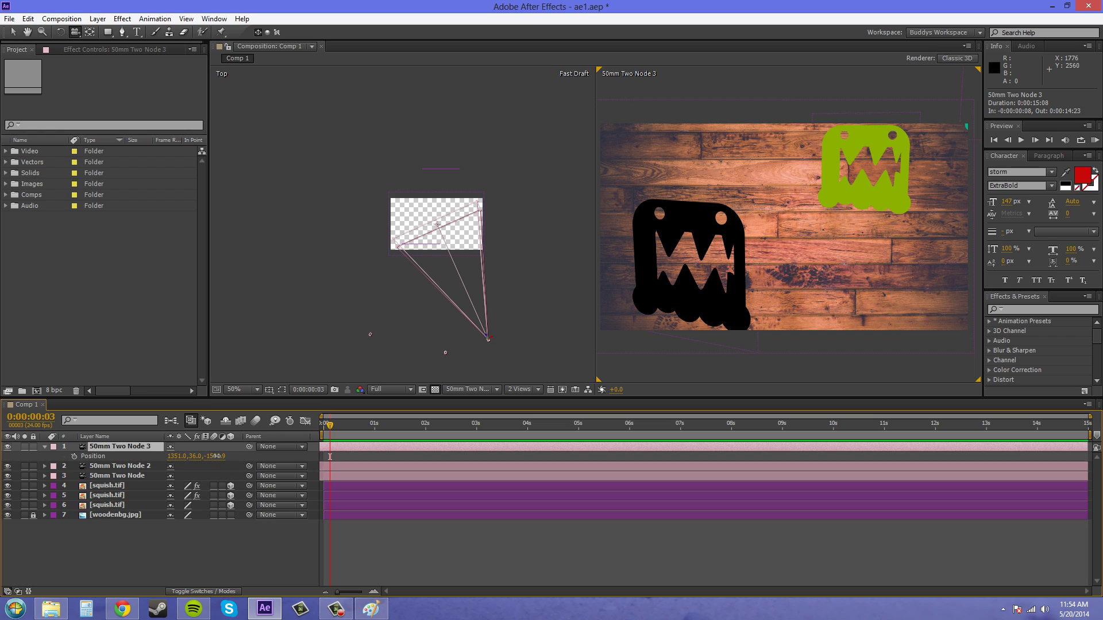
left_click_drag(217, 455, 205, 456)
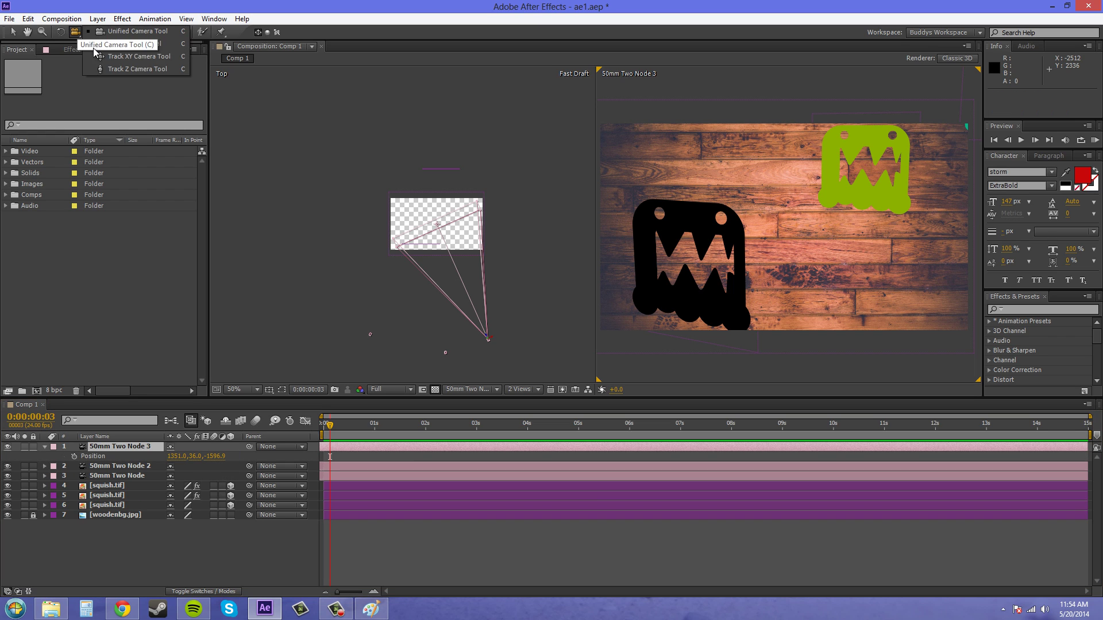
left_click(138, 69)
left_click_drag(813, 223, 826, 298)
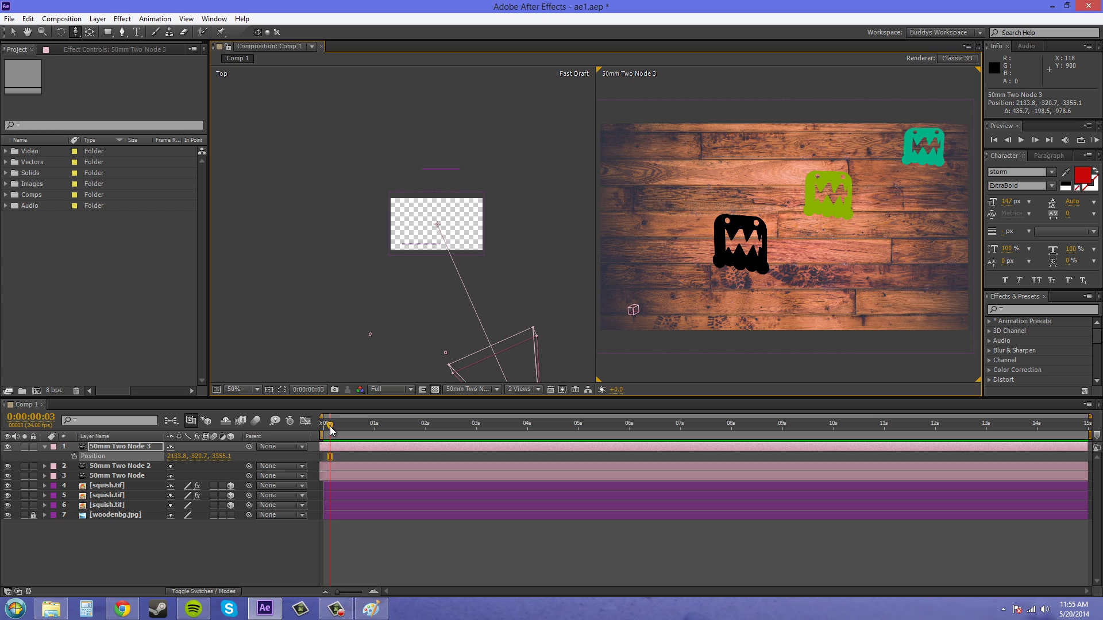
left_click_drag(331, 426, 323, 426)
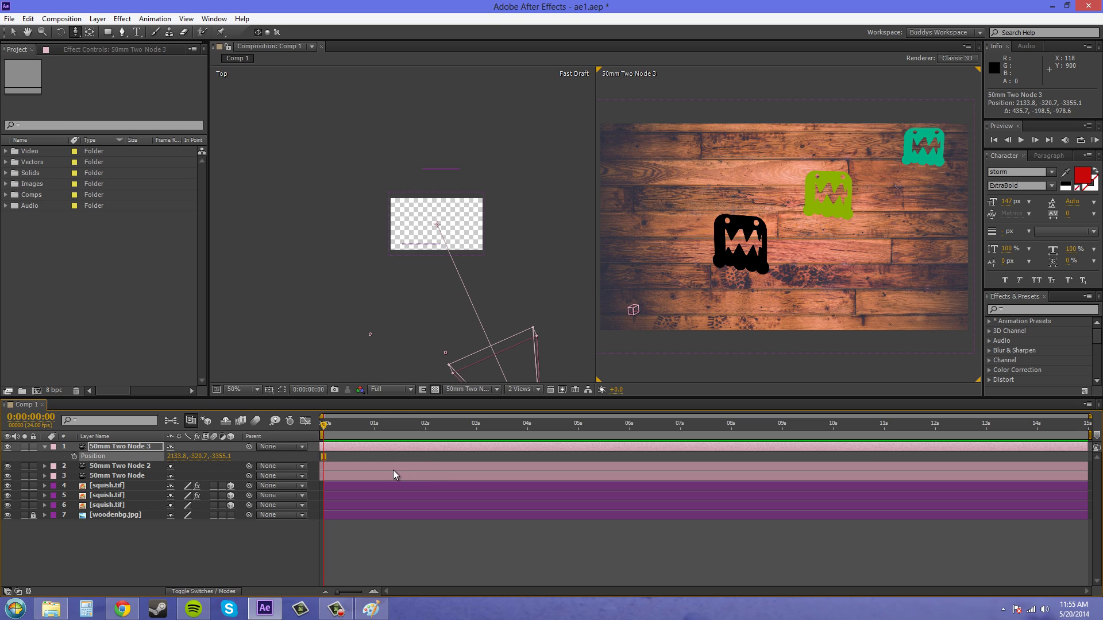
- Slide the Node 2 layer to start at 0:00:03:06 and Node 3 at 0:00:05:19
left_click_drag(419, 467, 584, 465)
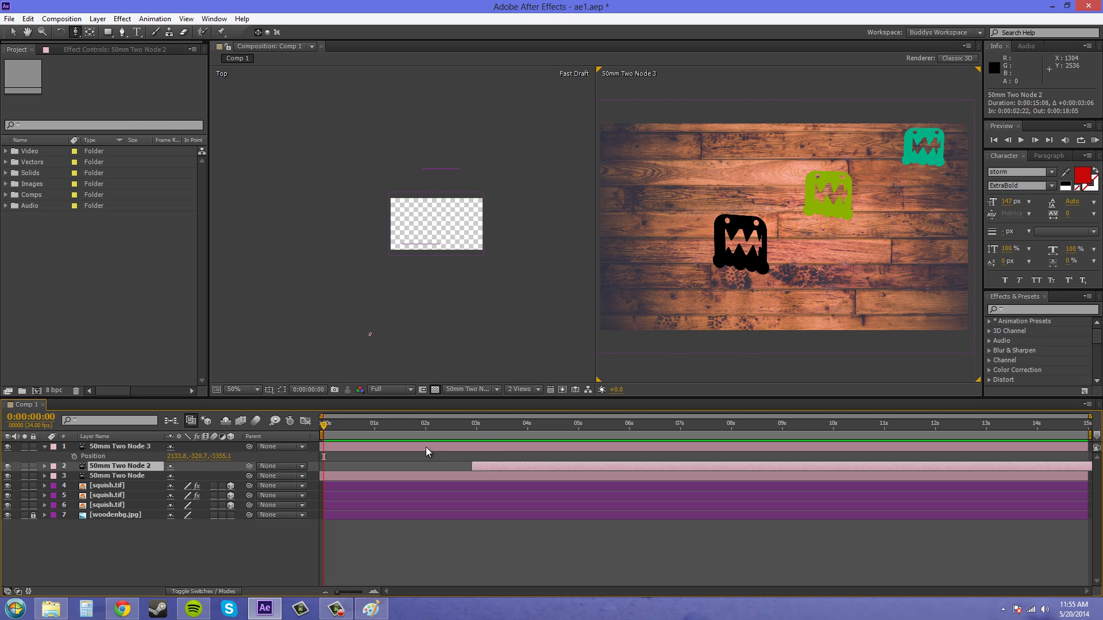
left_click_drag(383, 447, 684, 457)
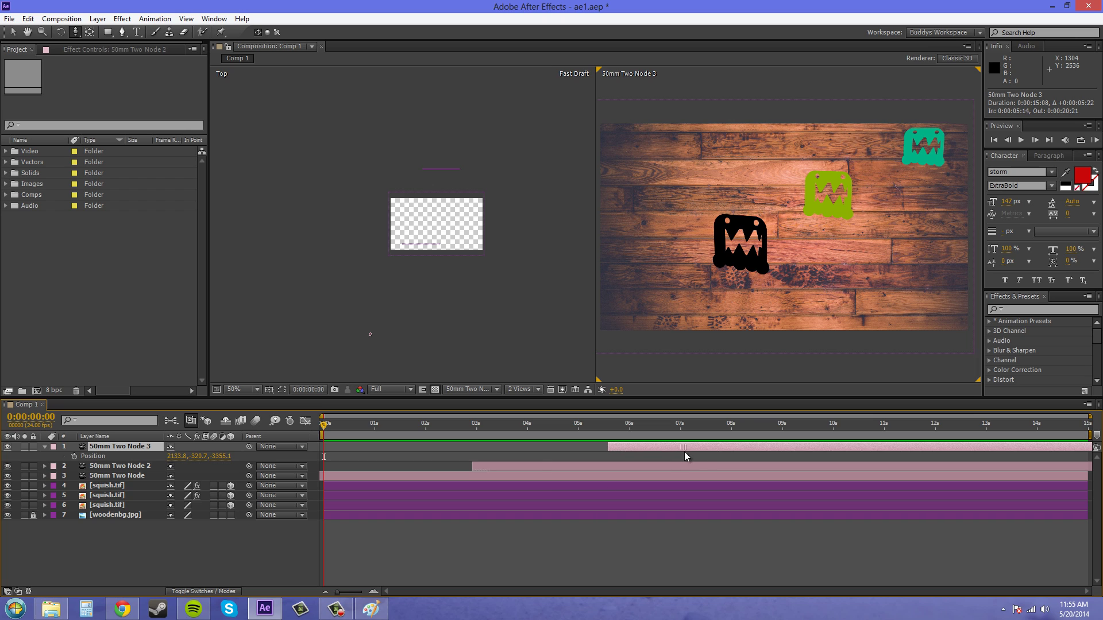
left_click_drag(539, 466, 558, 464)
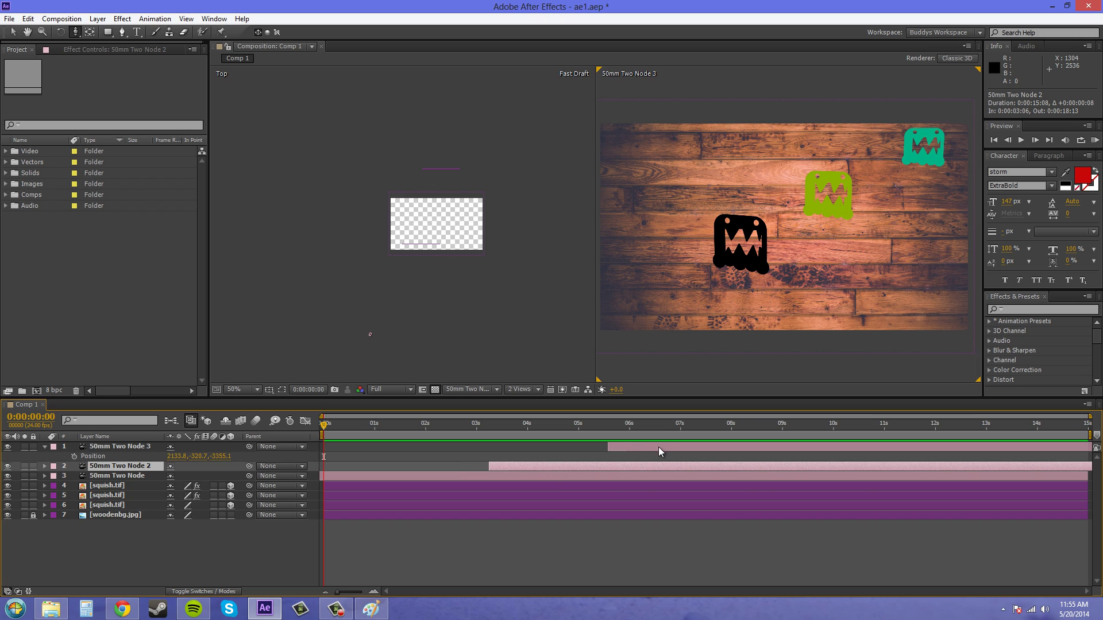
left_click_drag(659, 447, 667, 452)
left_click_drag(326, 427, 551, 454)
left_click(364, 425)
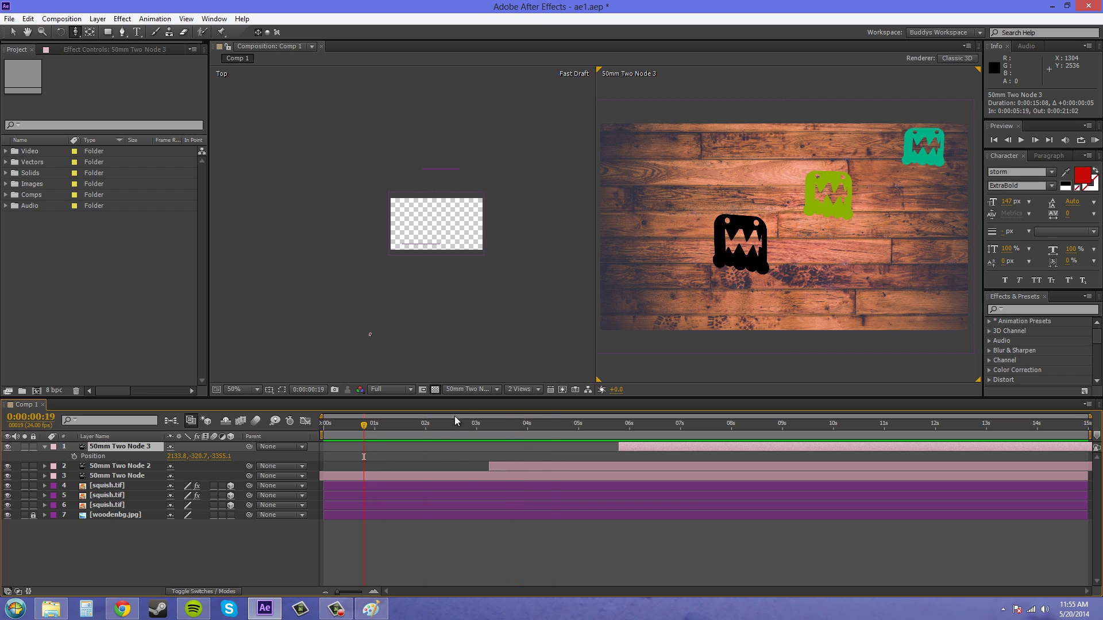
- Set the right view to Active Camera, scrub to 0:00:02:07, and collapse Node 3's Position
left_click(468, 393)
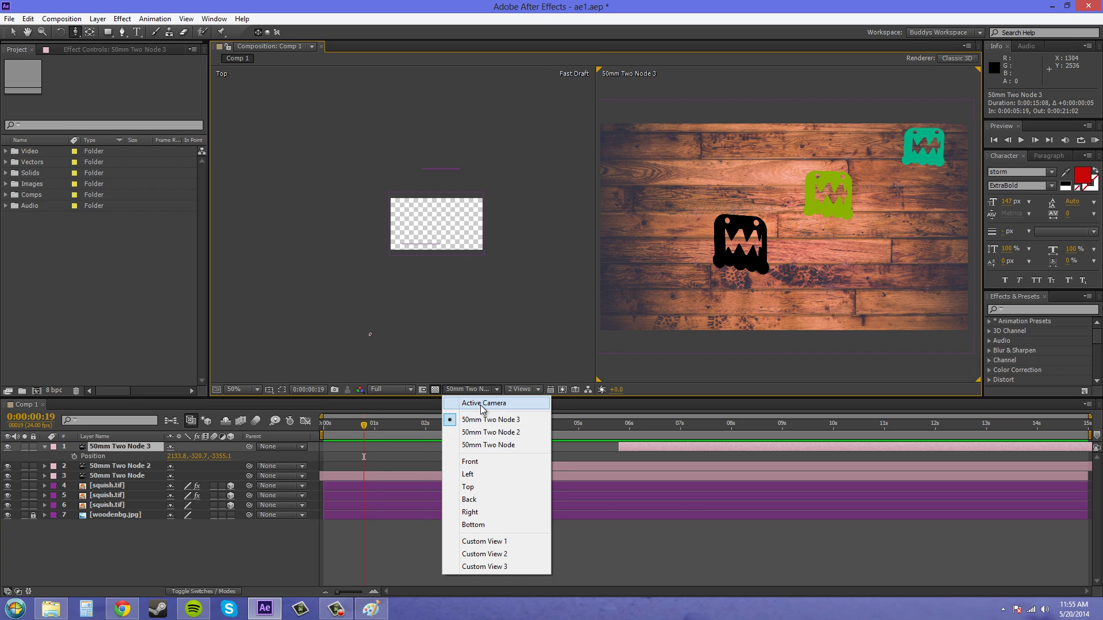
left_click(483, 402)
left_click_drag(389, 425, 441, 456)
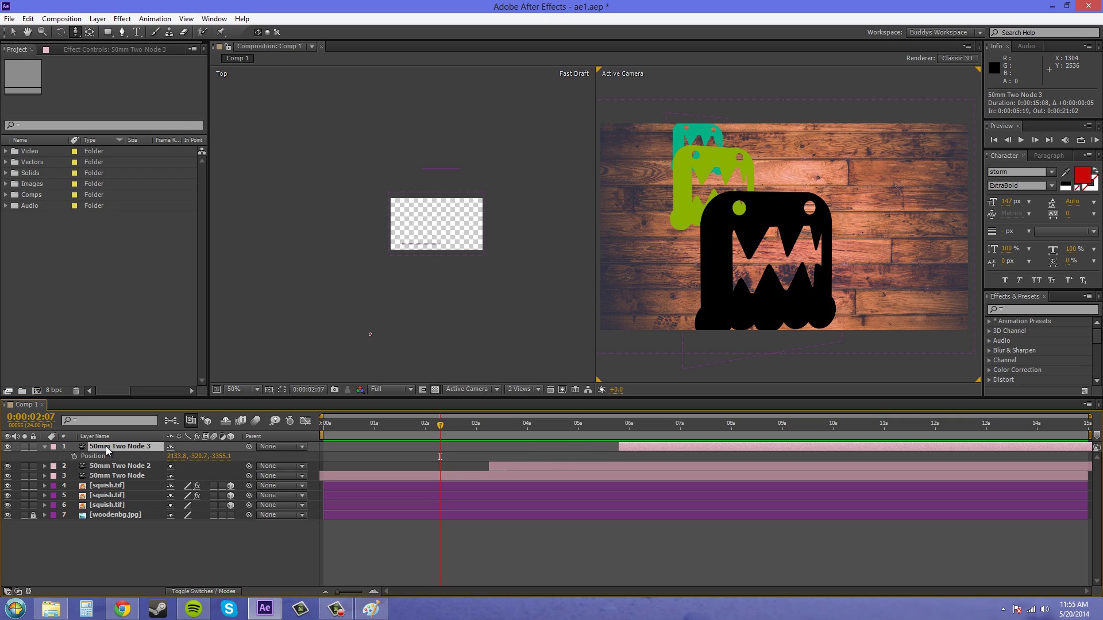
key("ctrl+shift+a")
left_click(45, 446)
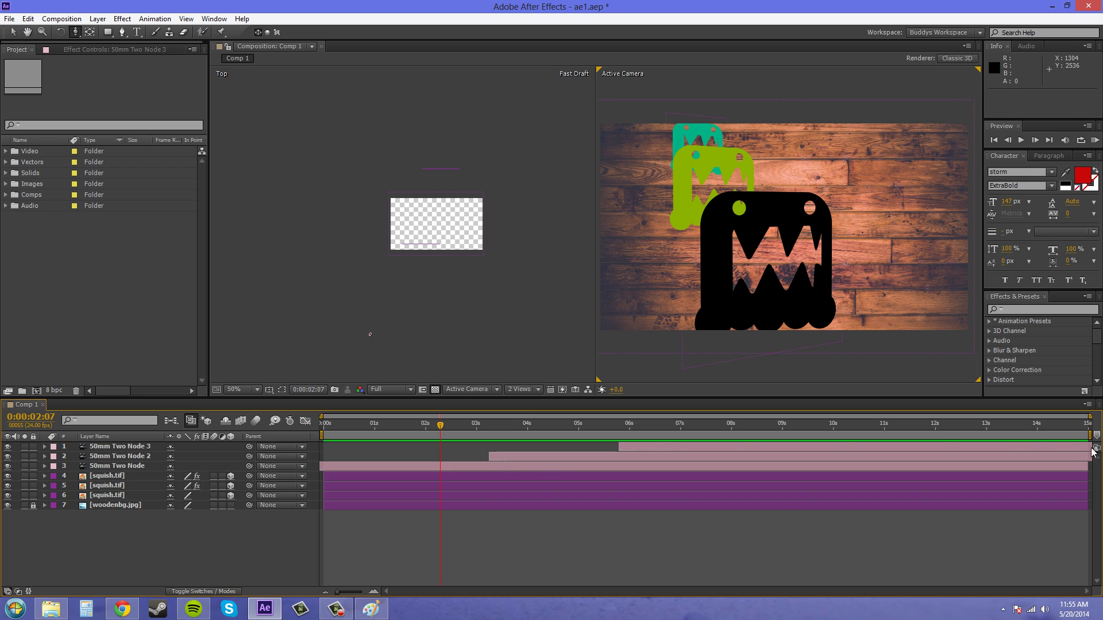
- Trim Node 3 to span 4:00–9:04 and move Node 2 to run 2:07–4:11
left_click_drag(1087, 453, 659, 460)
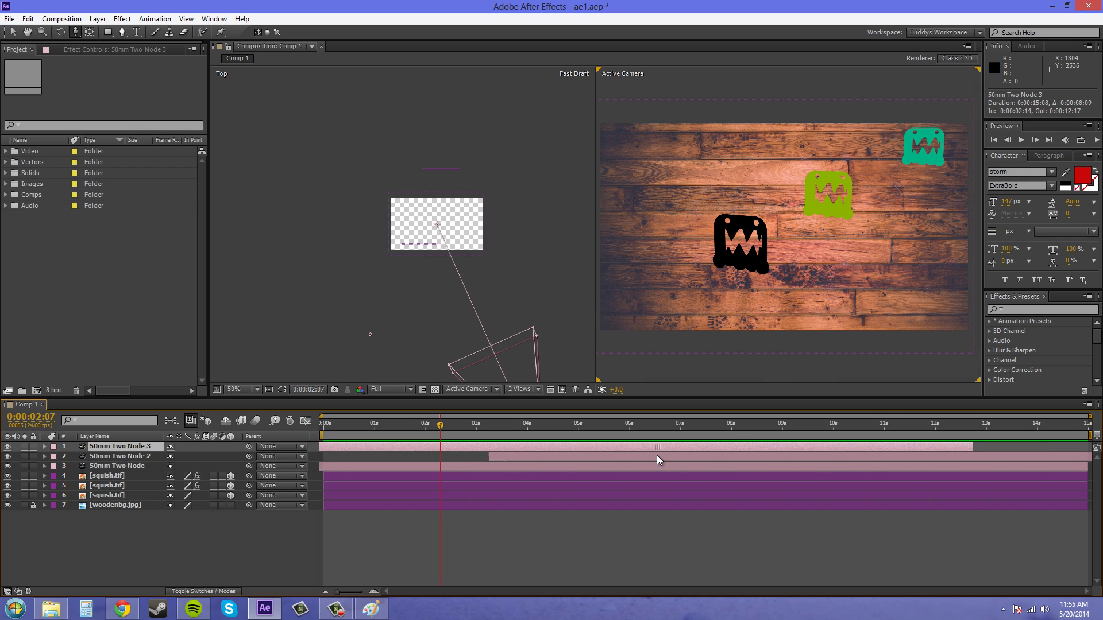
left_click_drag(972, 447, 821, 461)
left_click_drag(956, 447, 802, 444)
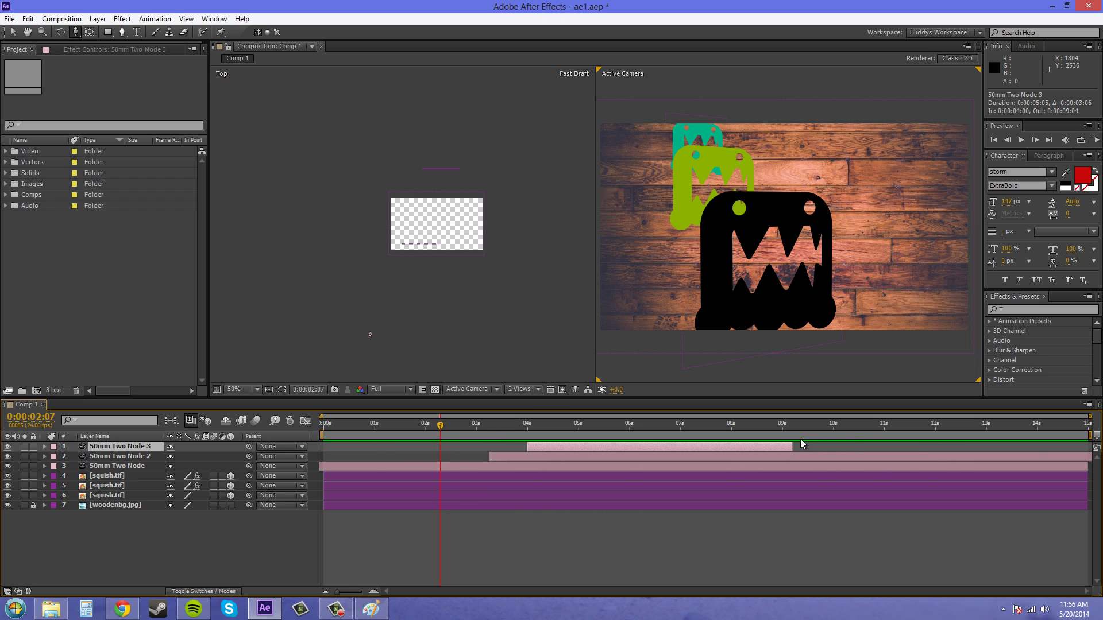
left_click_drag(1037, 457, 866, 458)
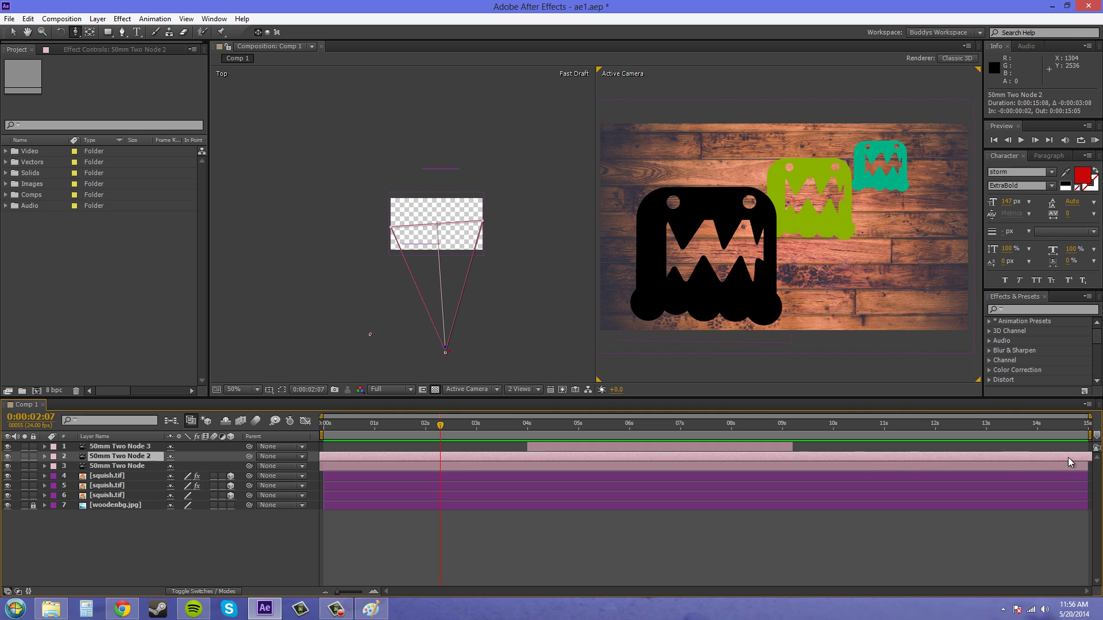
left_click_drag(1070, 463, 552, 457)
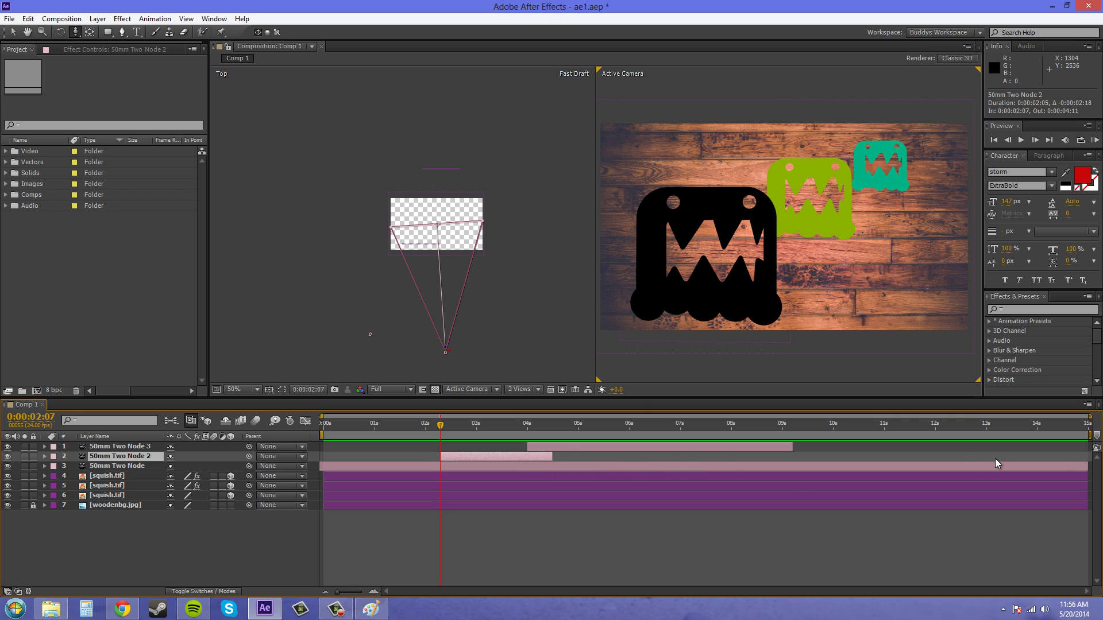
mouse_move(1087, 467)
left_mouse_down()
mouse_move(1022, 467)
mouse_move(1088, 466)
left_mouse_up()
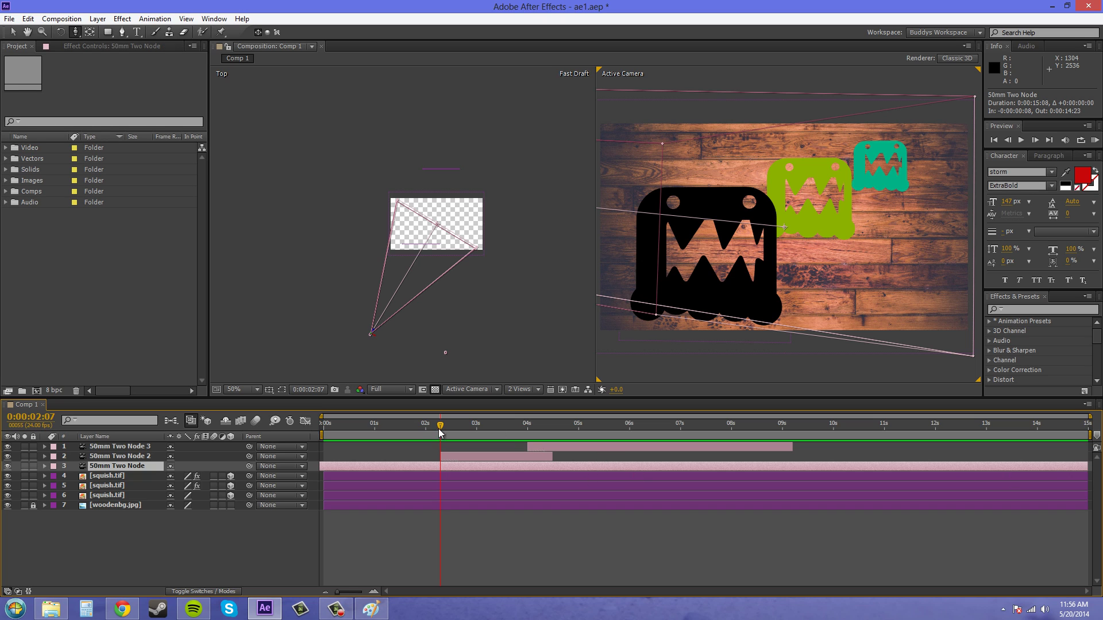
- From the first frame, switch the viewer to 1 View and RAM-preview the three-camera cuts
key("Home")
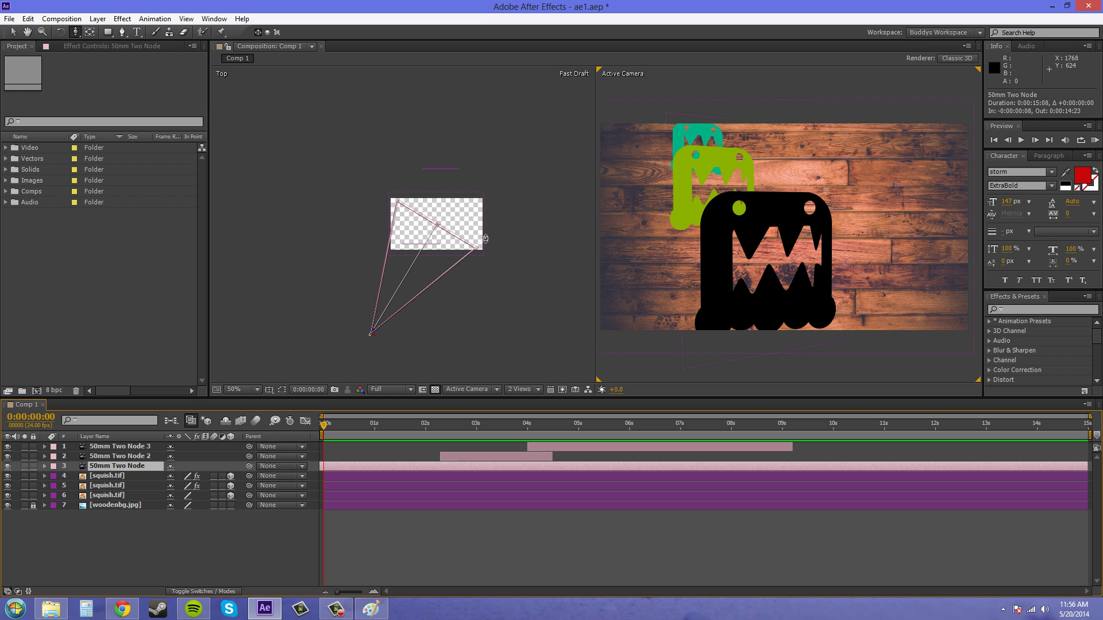
left_click(521, 389)
left_click(520, 399)
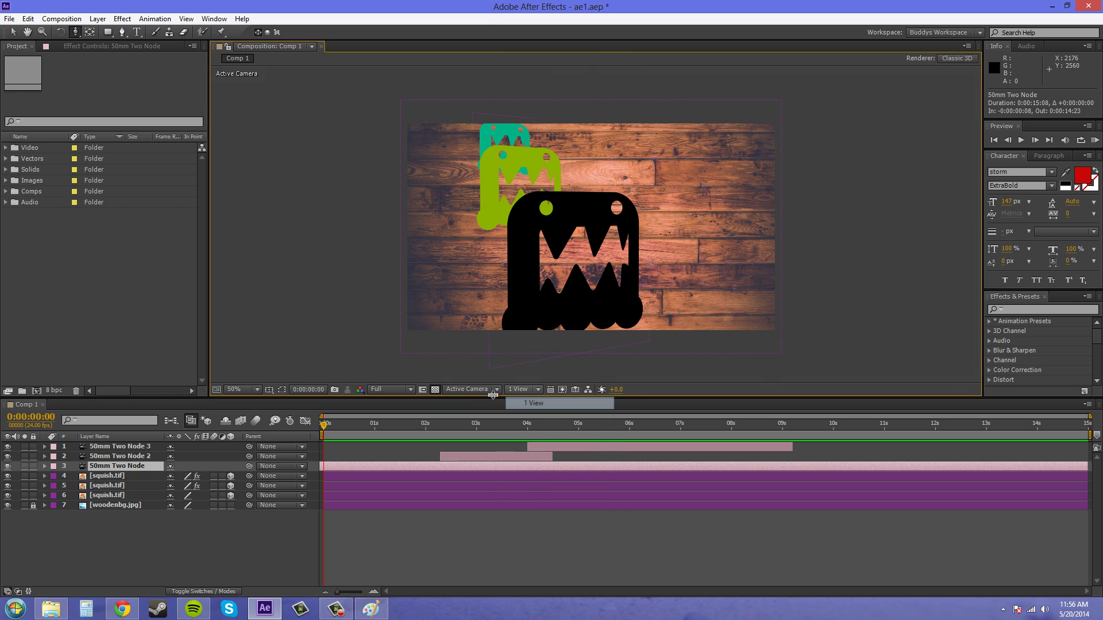
left_click(468, 389)
left_click(467, 399)
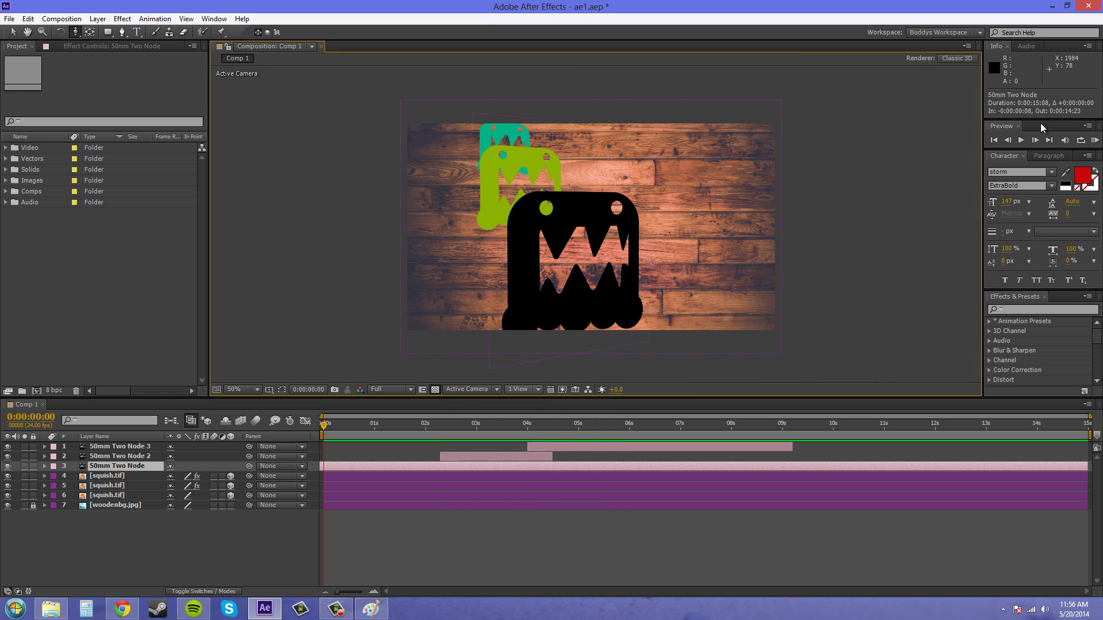
left_click(1095, 141)
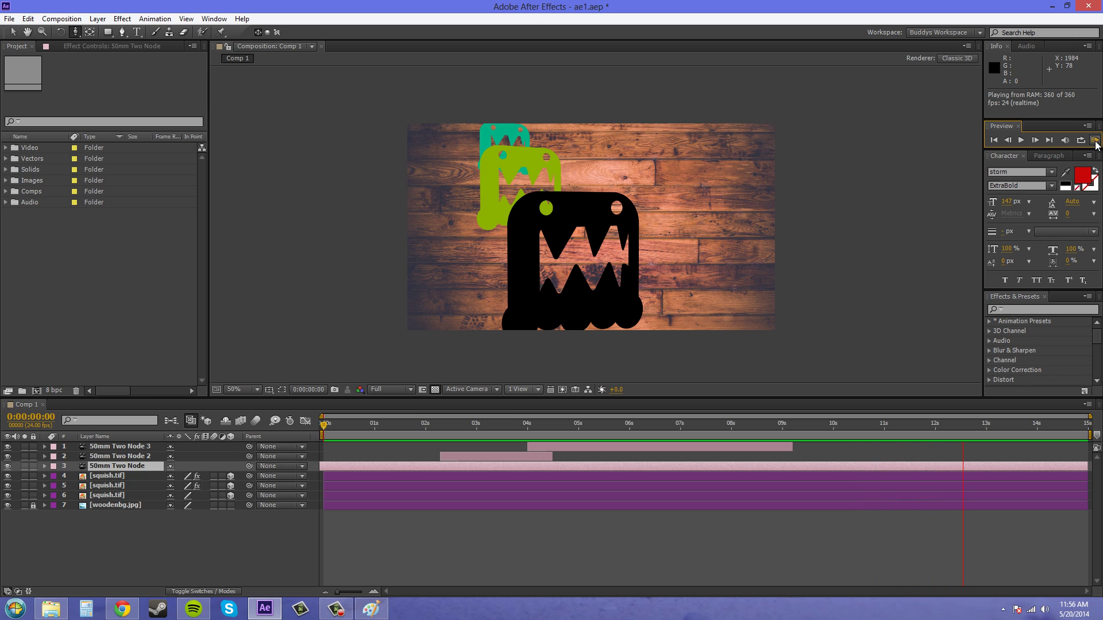
left_click(1095, 140)
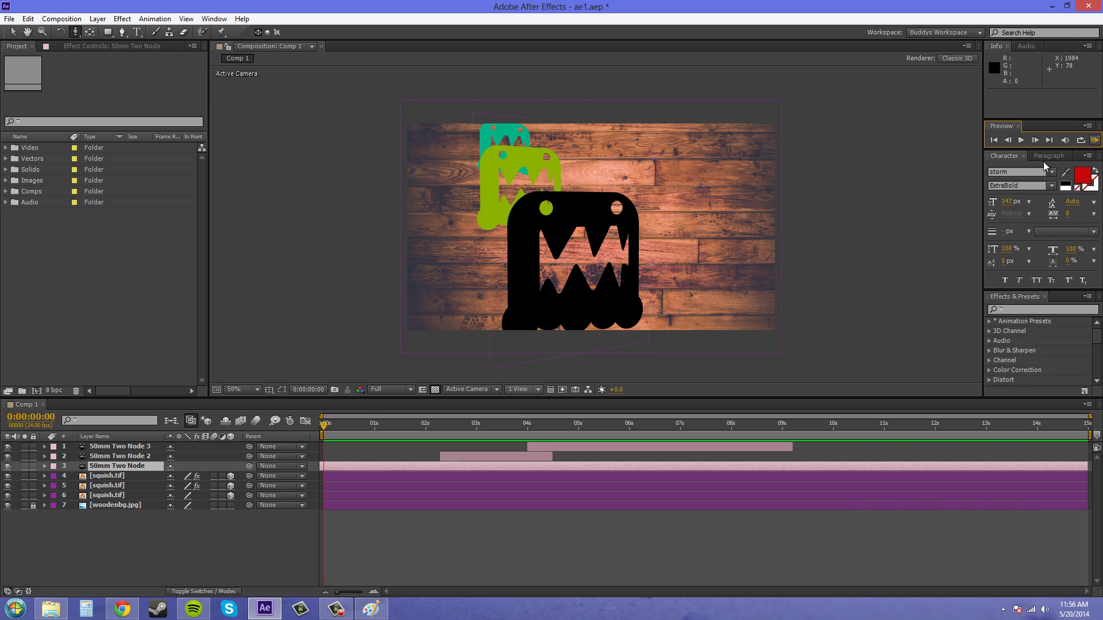